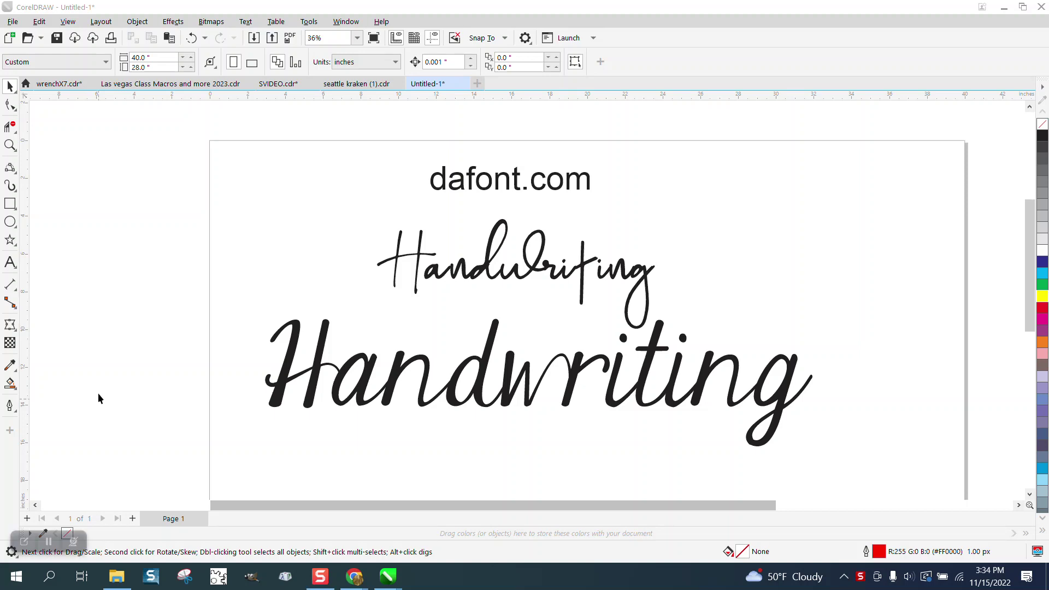
Step: Zoom in and nudge the small Handwriting text slightly up-right, then bring the dafont page forward
{"action": "left_click", "coordinate": [10, 145]}
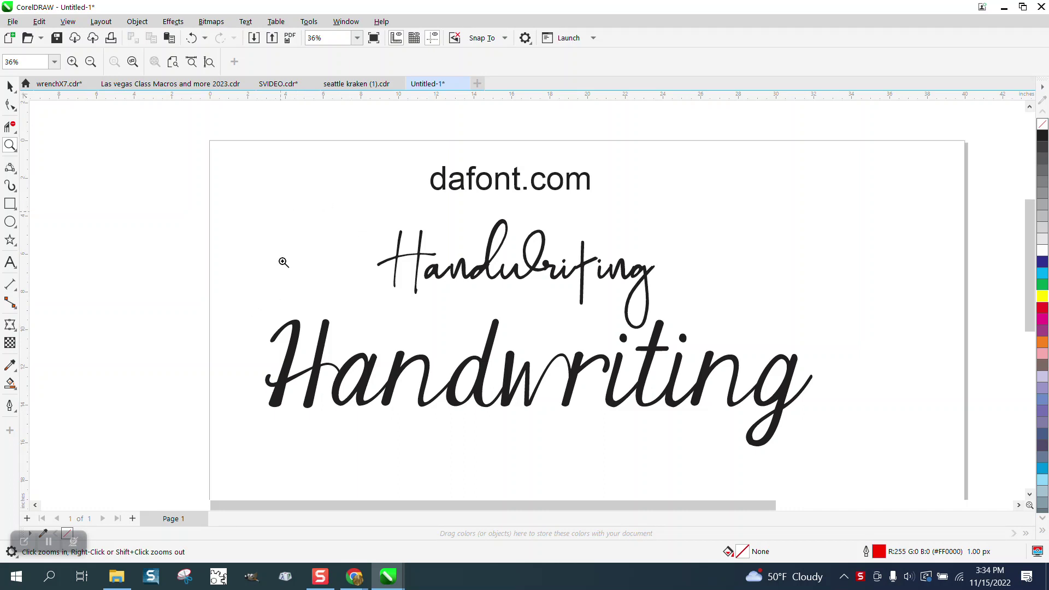
{"action": "left_click", "coordinate": [847, 462]}
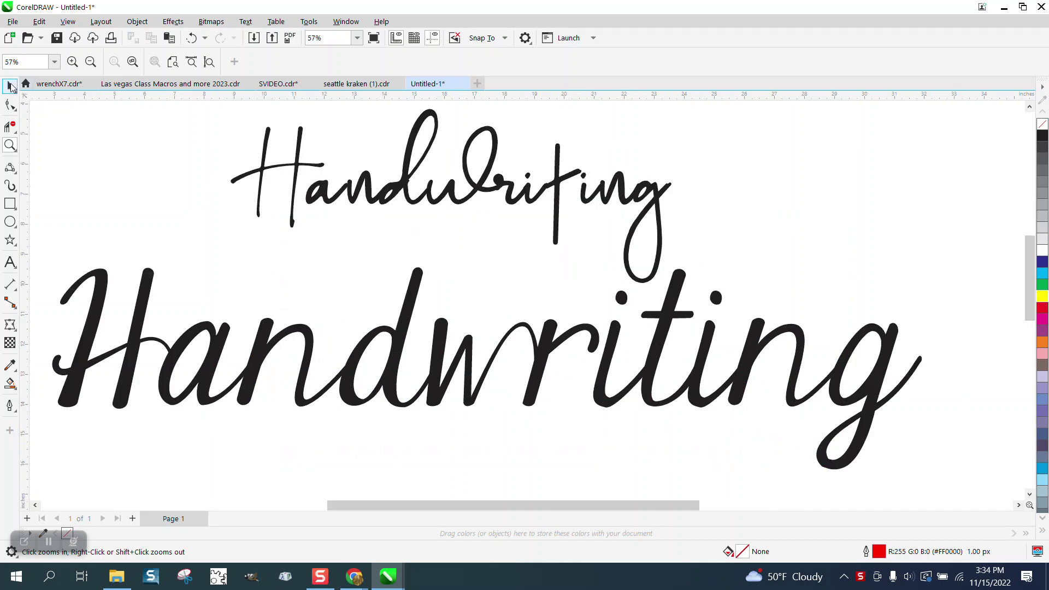
{"action": "left_click", "coordinate": [10, 86]}
{"action": "left_click_drag", "start_coordinate": [456, 200], "coordinate": [469, 189]}
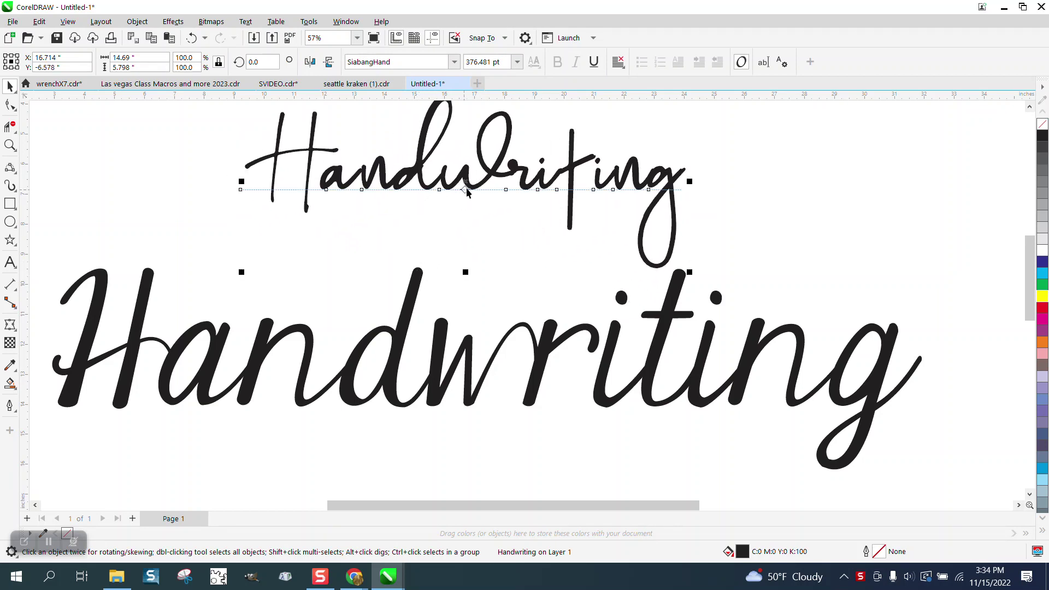
{"action": "scroll", "coordinate": [466, 205], "scroll_direction": "down", "scroll_amount": 2}
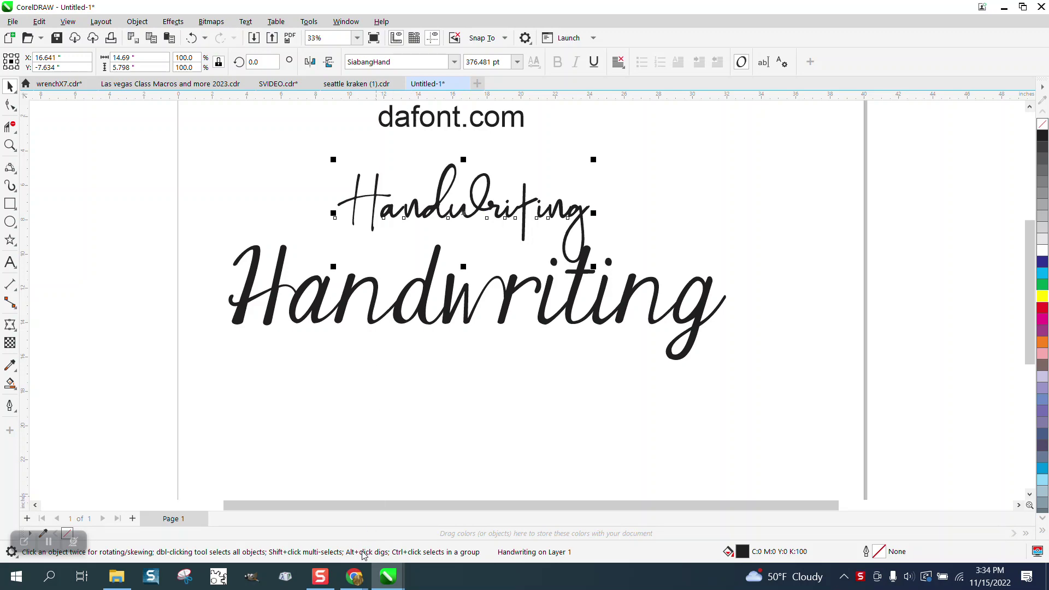
{"action": "mouse_move", "coordinate": [354, 577]}
{"action": "left_click", "coordinate": [633, 528]}
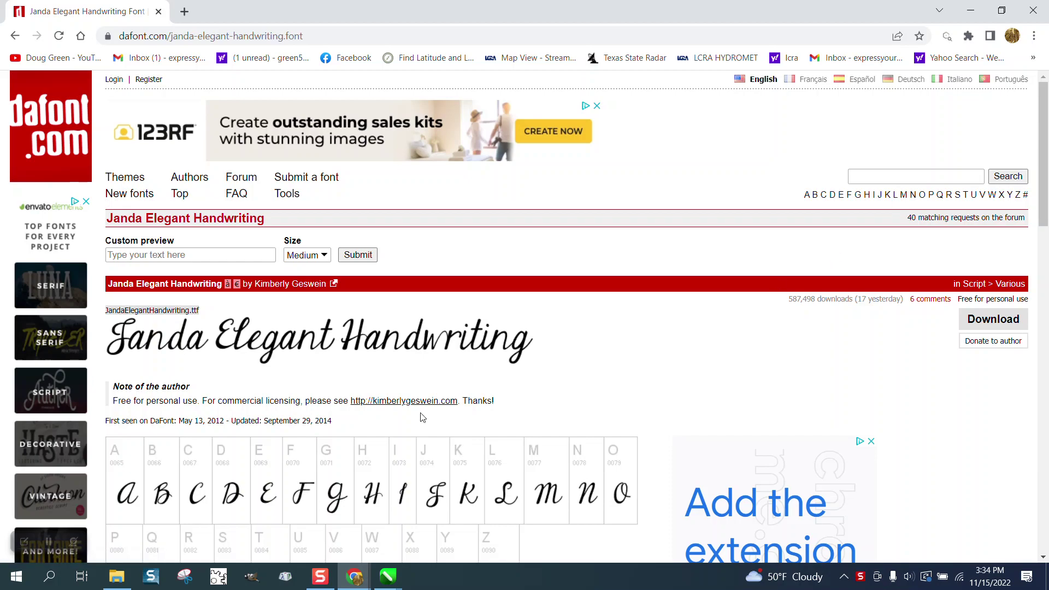
{"action": "scroll", "coordinate": [426, 377], "scroll_direction": "down", "scroll_amount": 2}
{"action": "scroll", "coordinate": [366, 330], "scroll_direction": "up", "scroll_amount": 2}
{"action": "scroll", "coordinate": [366, 330], "scroll_direction": "up", "scroll_amount": 1}
{"action": "scroll", "coordinate": [359, 264], "scroll_direction": "down", "scroll_amount": 4}
{"action": "scroll", "coordinate": [359, 265], "scroll_direction": "down", "scroll_amount": 4}
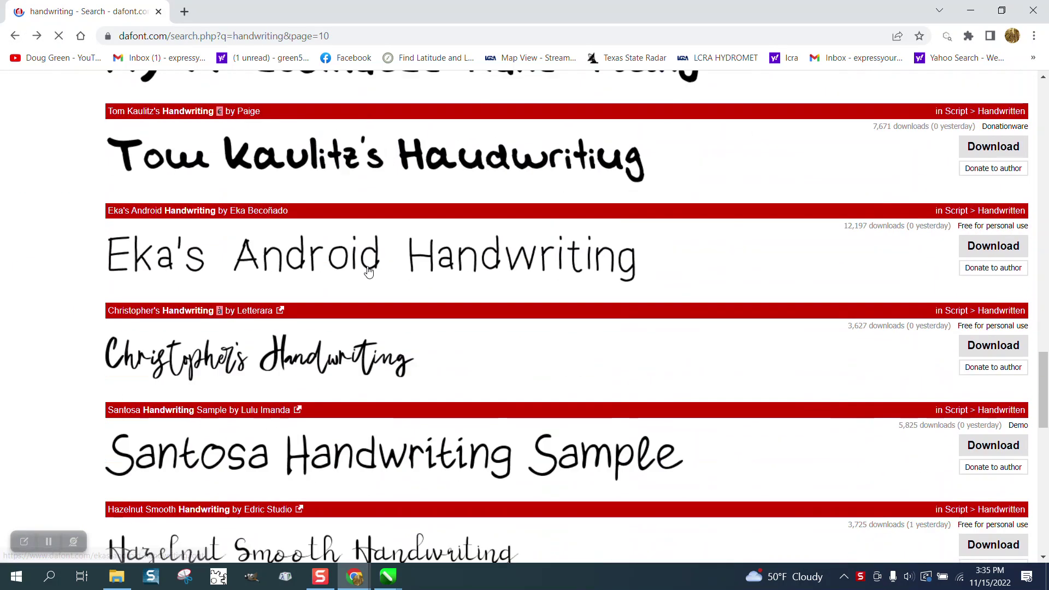
{"action": "scroll", "coordinate": [369, 272], "scroll_direction": "down", "scroll_amount": 5}
{"action": "scroll", "coordinate": [371, 273], "scroll_direction": "down", "scroll_amount": 5}
{"action": "scroll", "coordinate": [328, 262], "scroll_direction": "down", "scroll_amount": 2}
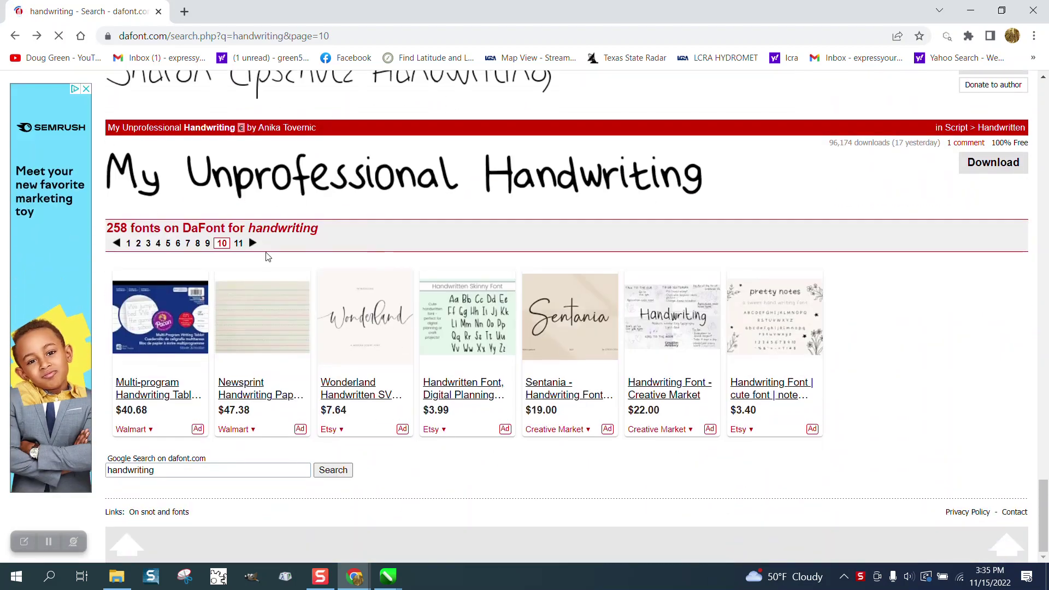
Step: Browse page 5 of the handwriting results, then go back to page 4
{"action": "left_click", "coordinate": [167, 244]}
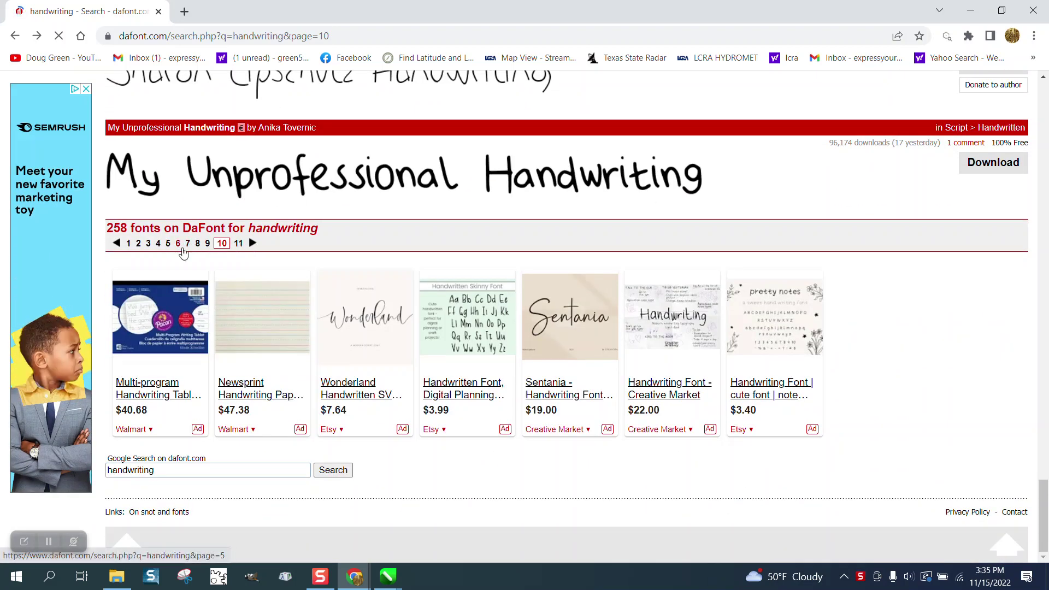
{"action": "scroll", "coordinate": [531, 344], "scroll_direction": "down", "scroll_amount": 3}
{"action": "scroll", "coordinate": [531, 345], "scroll_direction": "down", "scroll_amount": 2}
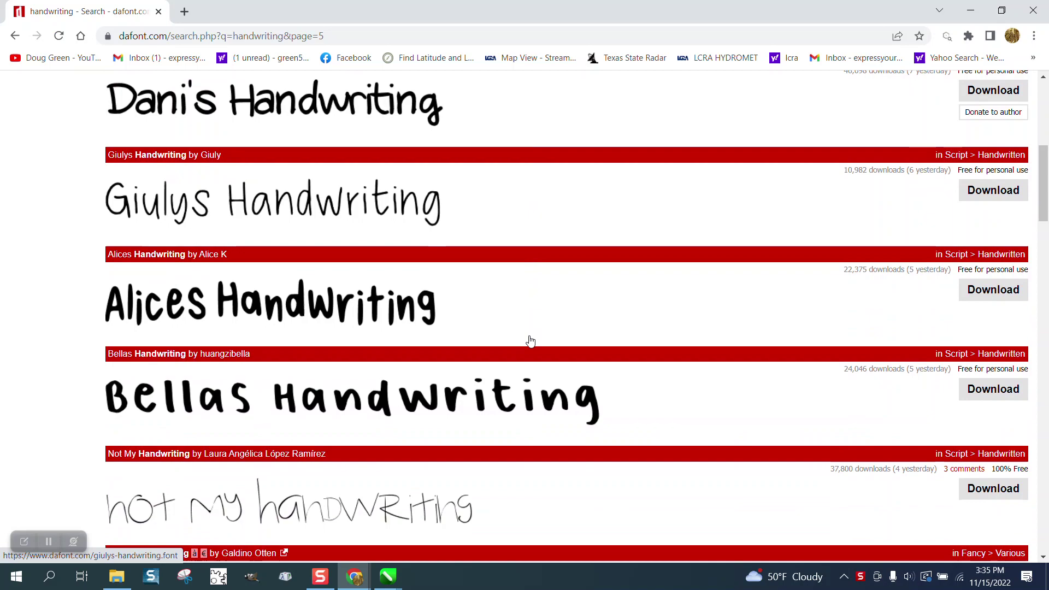
{"action": "scroll", "coordinate": [530, 342], "scroll_direction": "down", "scroll_amount": 3}
{"action": "scroll", "coordinate": [530, 342], "scroll_direction": "down", "scroll_amount": 2}
{"action": "scroll", "coordinate": [529, 340], "scroll_direction": "down", "scroll_amount": 3}
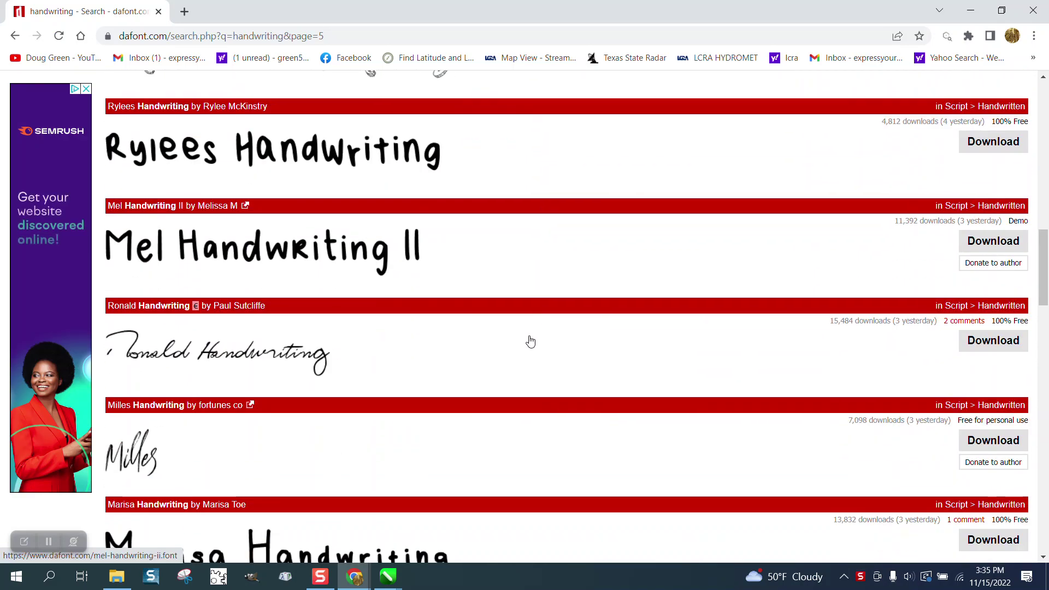
{"action": "scroll", "coordinate": [530, 340], "scroll_direction": "down", "scroll_amount": 2}
{"action": "scroll", "coordinate": [531, 342], "scroll_direction": "down", "scroll_amount": 2}
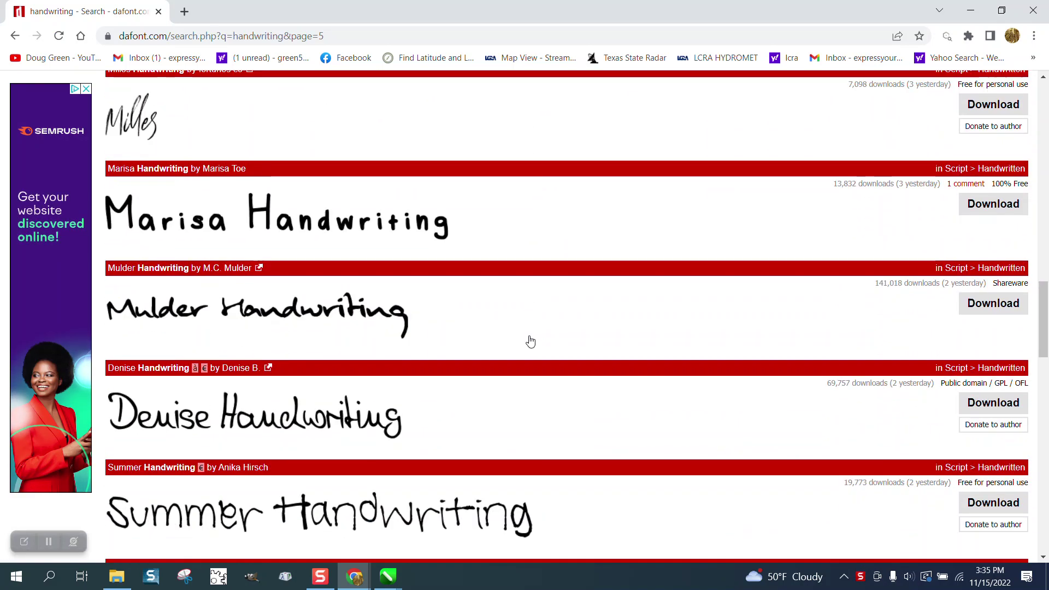
{"action": "scroll", "coordinate": [531, 341], "scroll_direction": "down", "scroll_amount": 2}
{"action": "scroll", "coordinate": [530, 341], "scroll_direction": "down", "scroll_amount": 3}
{"action": "scroll", "coordinate": [530, 341], "scroll_direction": "down", "scroll_amount": 2}
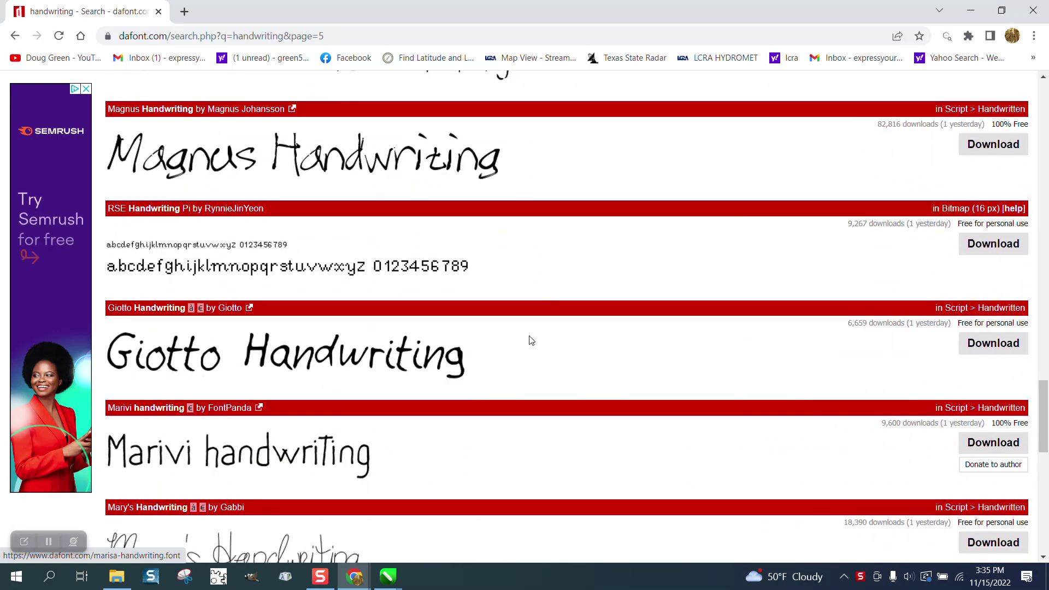
{"action": "scroll", "coordinate": [529, 340], "scroll_direction": "down", "scroll_amount": 2}
{"action": "scroll", "coordinate": [529, 341], "scroll_direction": "down", "scroll_amount": 1}
{"action": "scroll", "coordinate": [530, 340], "scroll_direction": "down", "scroll_amount": 2}
{"action": "scroll", "coordinate": [529, 339], "scroll_direction": "down", "scroll_amount": 1}
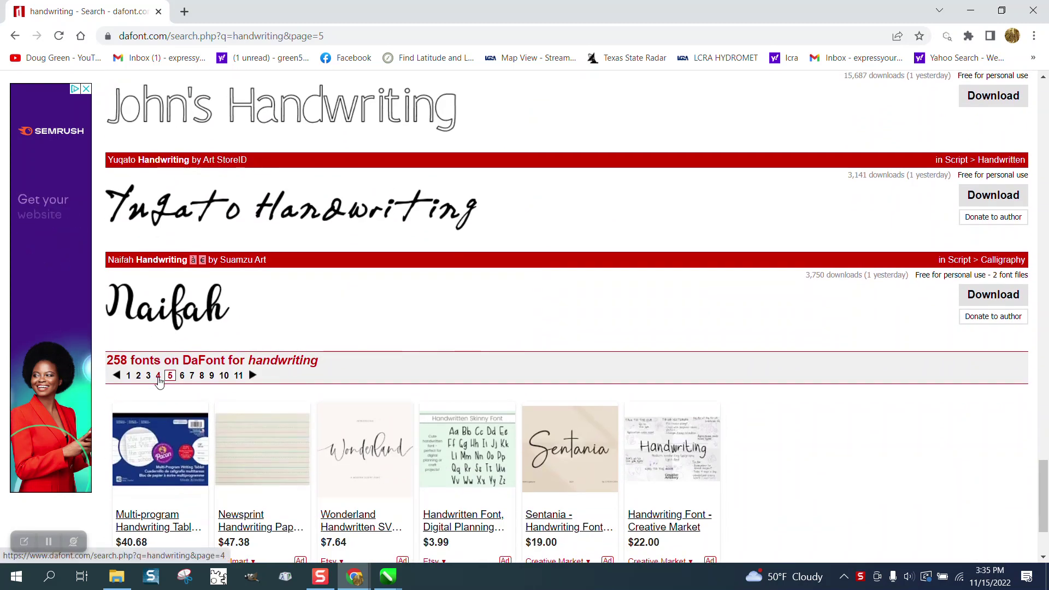
{"action": "key", "text": "alt+Left"}
{"action": "scroll", "coordinate": [484, 358], "scroll_direction": "down", "scroll_amount": 3}
{"action": "scroll", "coordinate": [489, 358], "scroll_direction": "down", "scroll_amount": 2}
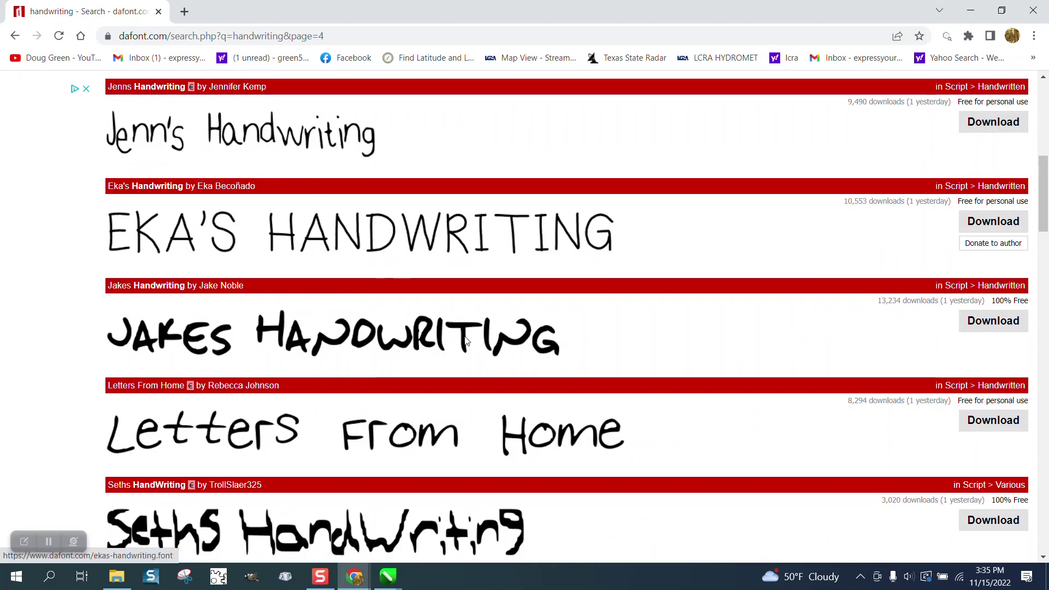
{"action": "scroll", "coordinate": [524, 353], "scroll_direction": "down", "scroll_amount": 3}
{"action": "scroll", "coordinate": [533, 355], "scroll_direction": "down", "scroll_amount": 2}
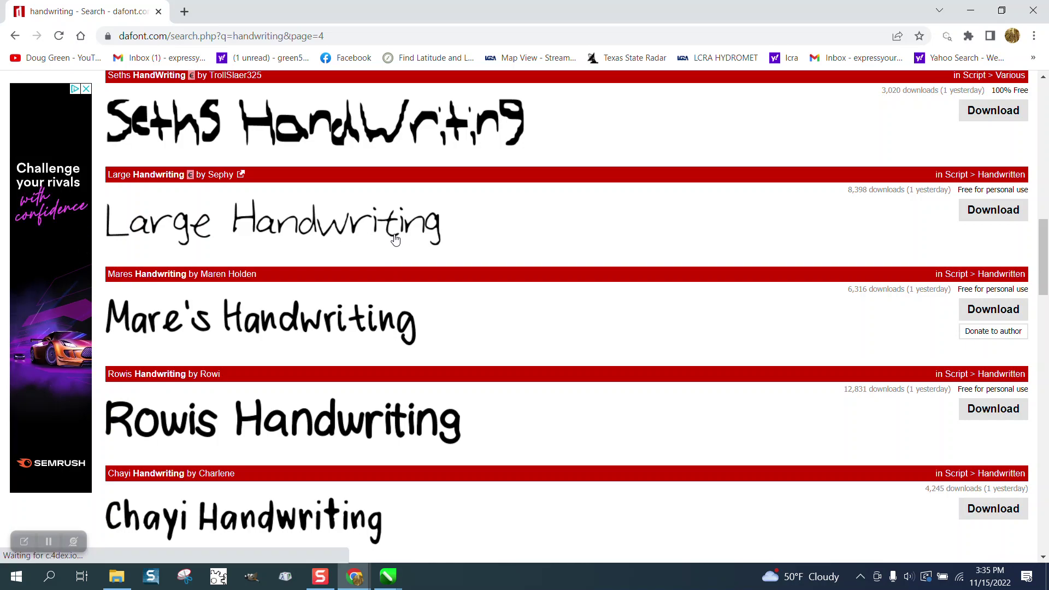
{"action": "scroll", "coordinate": [397, 242], "scroll_direction": "down", "scroll_amount": 2}
{"action": "scroll", "coordinate": [432, 301], "scroll_direction": "down", "scroll_amount": 2}
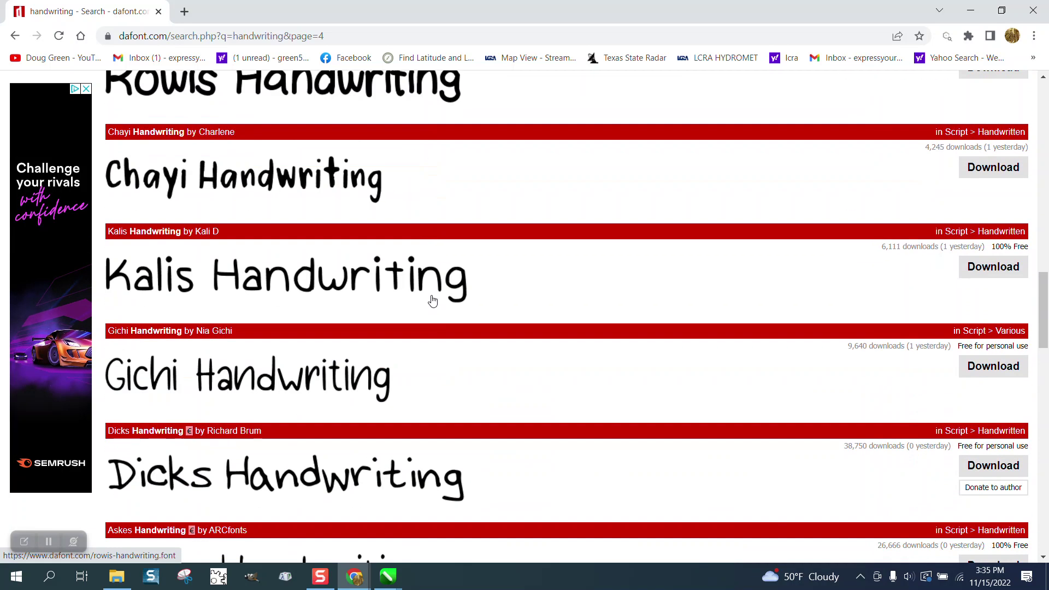
{"action": "scroll", "coordinate": [431, 301], "scroll_direction": "down", "scroll_amount": 2}
{"action": "scroll", "coordinate": [432, 300], "scroll_direction": "down", "scroll_amount": 2}
{"action": "scroll", "coordinate": [433, 302], "scroll_direction": "down", "scroll_amount": 3}
{"action": "scroll", "coordinate": [433, 303], "scroll_direction": "down", "scroll_amount": 2}
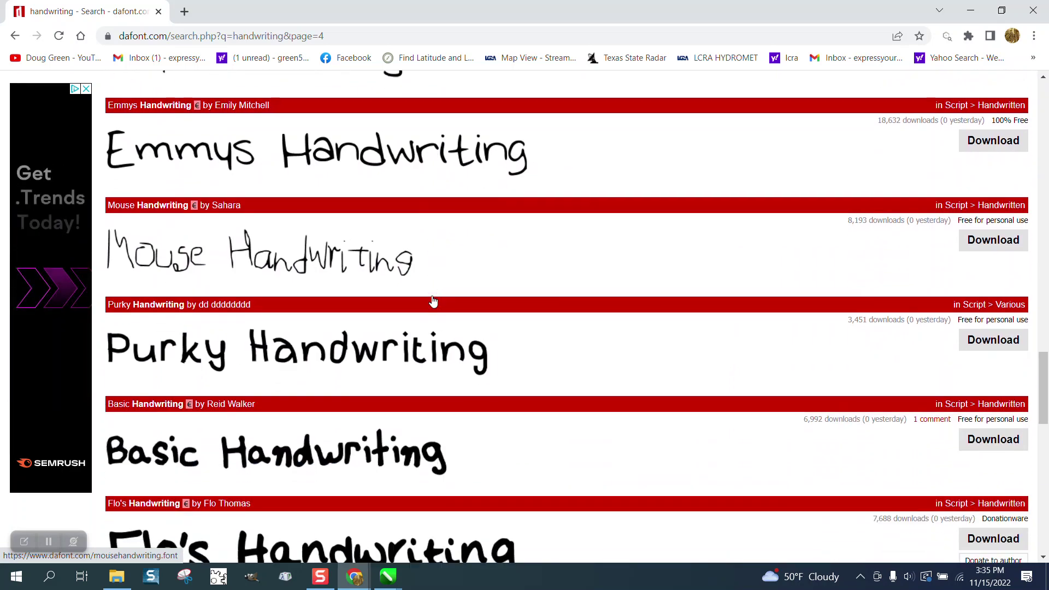
{"action": "scroll", "coordinate": [434, 303], "scroll_direction": "down", "scroll_amount": 2}
{"action": "scroll", "coordinate": [434, 303], "scroll_direction": "down", "scroll_amount": 2}
{"action": "scroll", "coordinate": [433, 303], "scroll_direction": "down", "scroll_amount": 2}
{"action": "scroll", "coordinate": [434, 303], "scroll_direction": "down", "scroll_amount": 1}
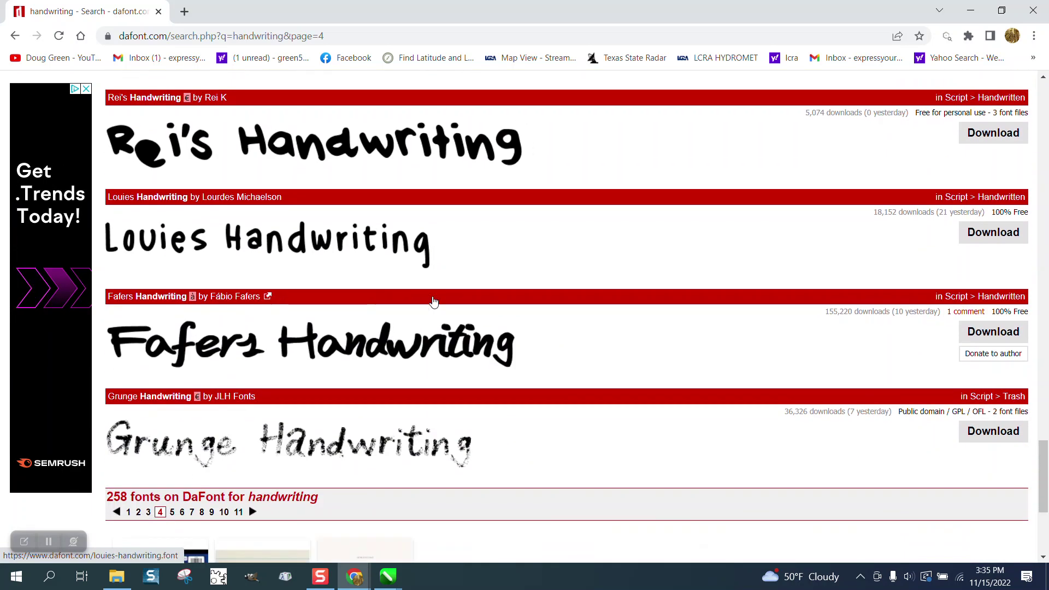
{"action": "scroll", "coordinate": [433, 302], "scroll_direction": "down", "scroll_amount": 1}
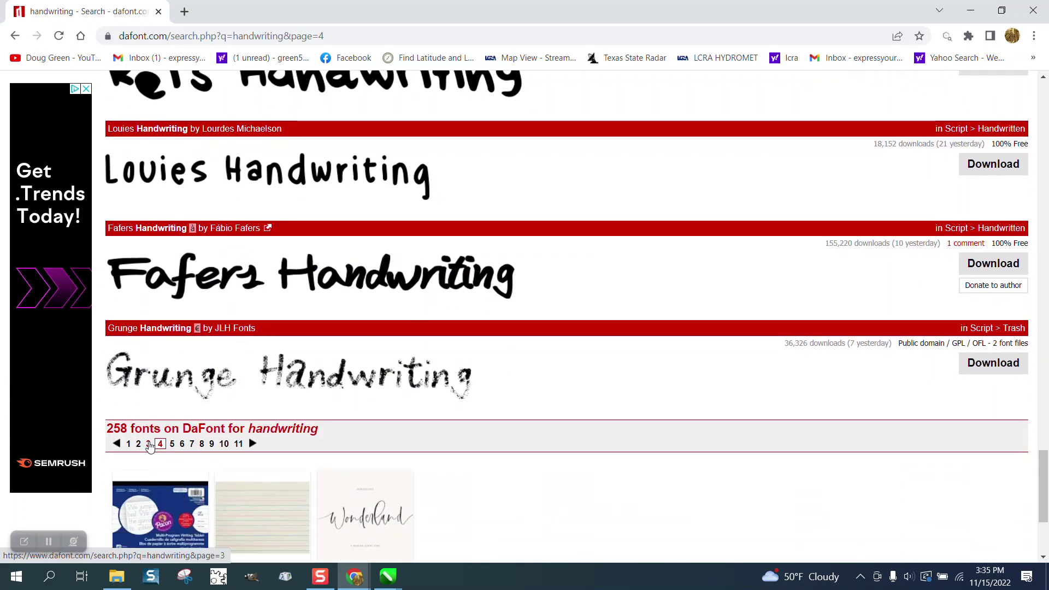
Step: Browse pages 3 and 2 of the handwriting results via the pagination links
{"action": "left_click", "coordinate": [147, 444]}
{"action": "scroll", "coordinate": [495, 403], "scroll_direction": "down", "scroll_amount": 3}
{"action": "scroll", "coordinate": [496, 404], "scroll_direction": "down", "scroll_amount": 2}
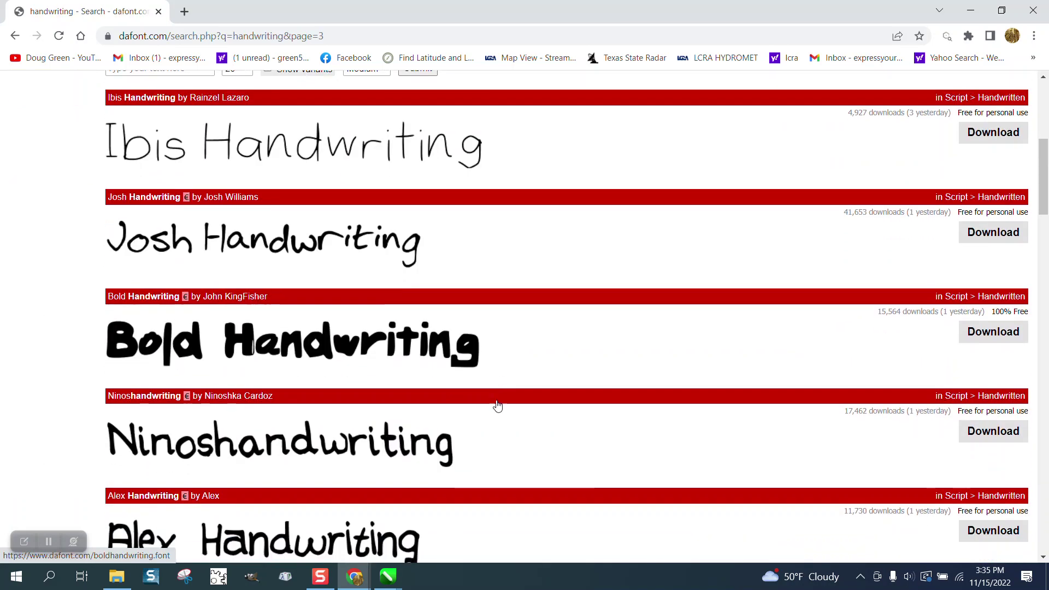
{"action": "scroll", "coordinate": [496, 403], "scroll_direction": "down", "scroll_amount": 2}
{"action": "scroll", "coordinate": [496, 404], "scroll_direction": "down", "scroll_amount": 3}
{"action": "scroll", "coordinate": [497, 405], "scroll_direction": "down", "scroll_amount": 3}
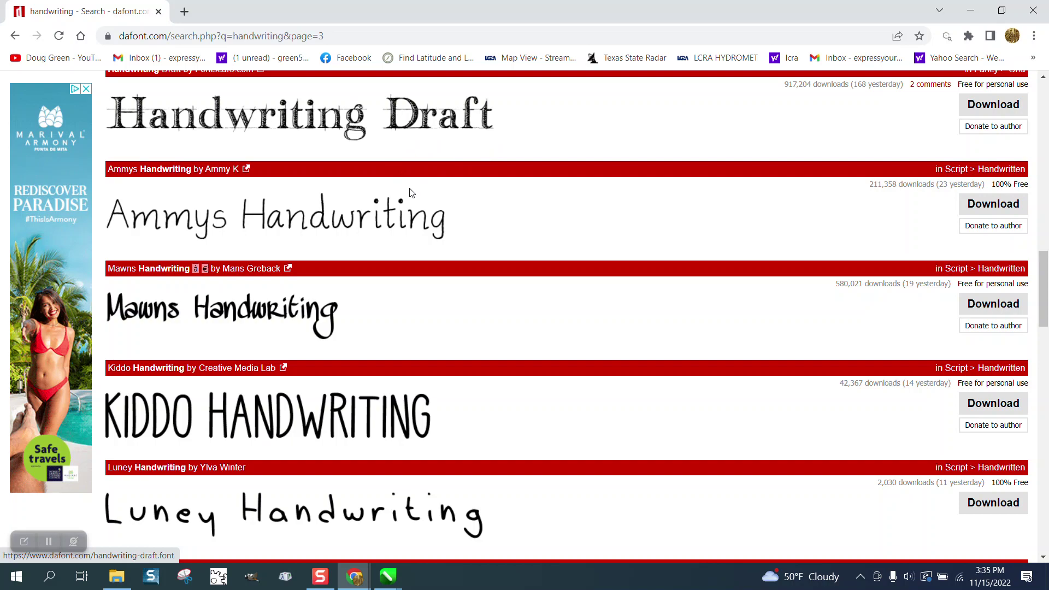
{"action": "scroll", "coordinate": [393, 251], "scroll_direction": "down", "scroll_amount": 3}
{"action": "scroll", "coordinate": [448, 268], "scroll_direction": "down", "scroll_amount": 3}
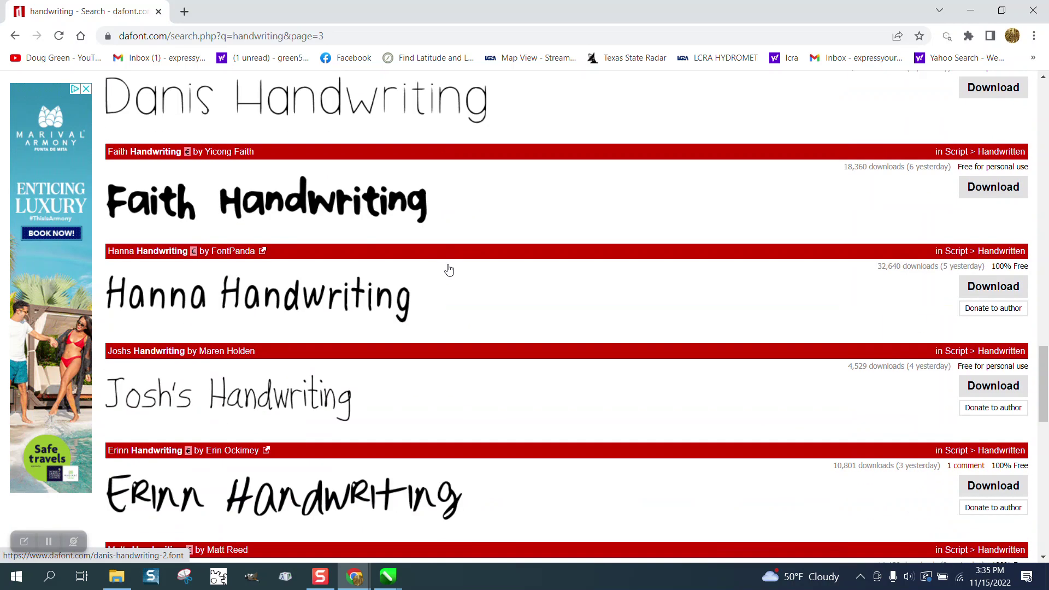
{"action": "scroll", "coordinate": [449, 268], "scroll_direction": "down", "scroll_amount": 1}
{"action": "scroll", "coordinate": [448, 268], "scroll_direction": "down", "scroll_amount": 2}
{"action": "scroll", "coordinate": [448, 268], "scroll_direction": "down", "scroll_amount": 1}
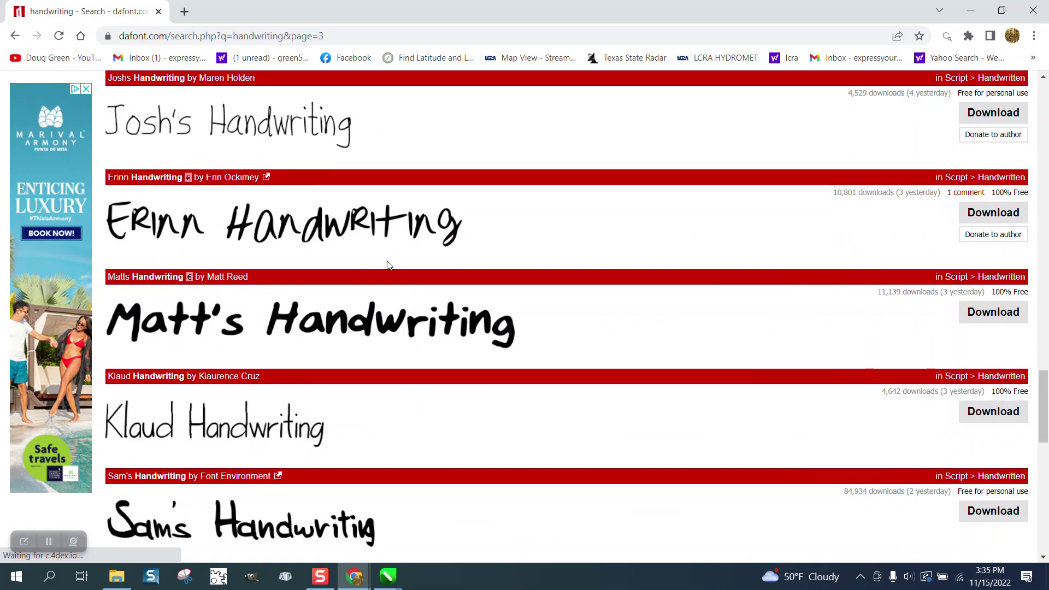
{"action": "scroll", "coordinate": [402, 263], "scroll_direction": "down", "scroll_amount": 2}
{"action": "scroll", "coordinate": [416, 273], "scroll_direction": "down", "scroll_amount": 1}
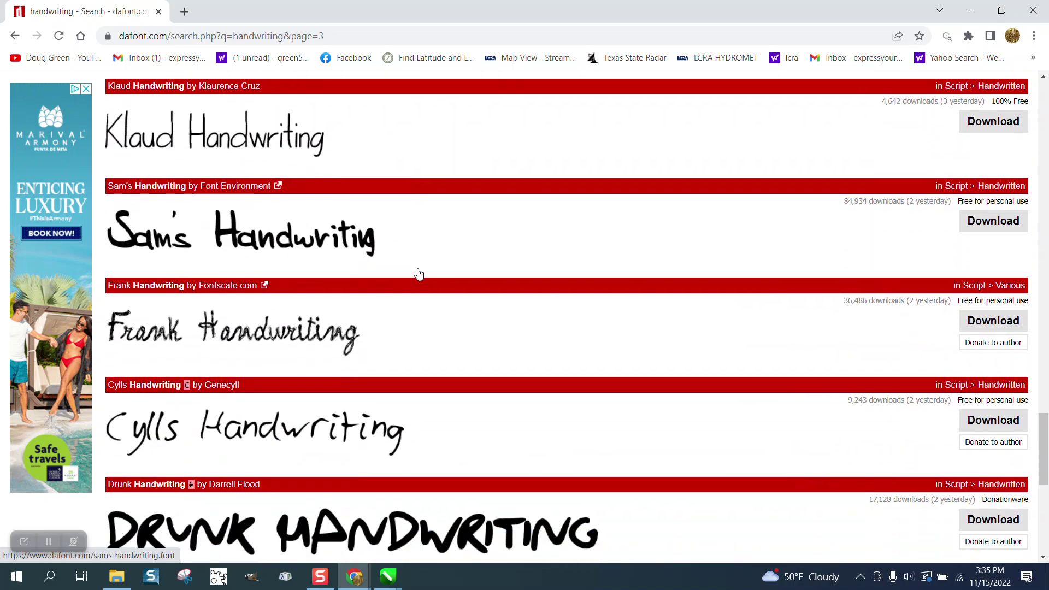
{"action": "scroll", "coordinate": [418, 274], "scroll_direction": "down", "scroll_amount": 1}
{"action": "scroll", "coordinate": [419, 273], "scroll_direction": "down", "scroll_amount": 2}
{"action": "scroll", "coordinate": [418, 276], "scroll_direction": "down", "scroll_amount": 2}
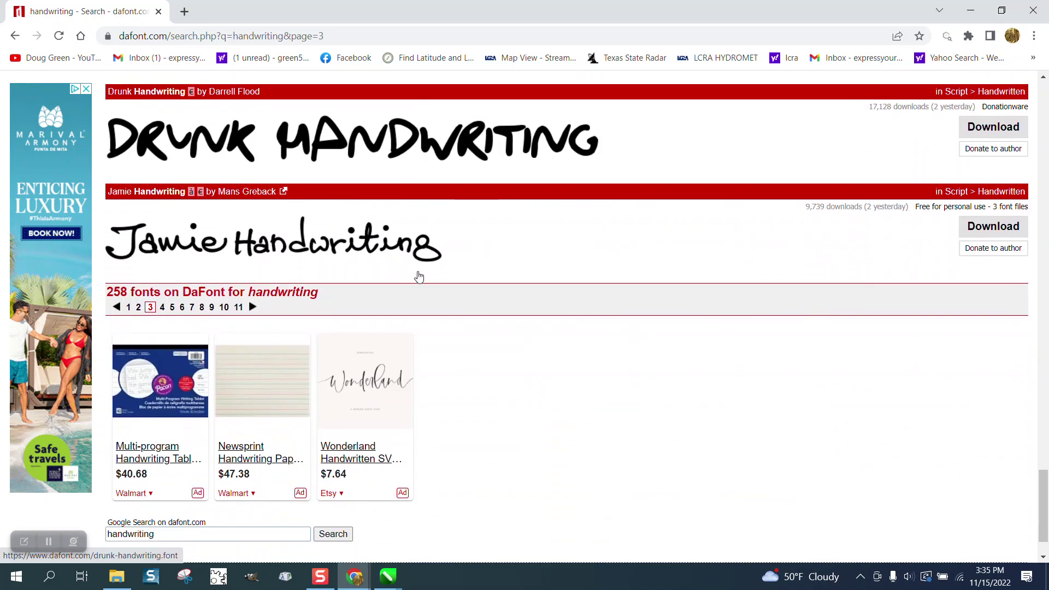
{"action": "left_click", "coordinate": [139, 308]}
{"action": "scroll", "coordinate": [421, 297], "scroll_direction": "down", "scroll_amount": 3}
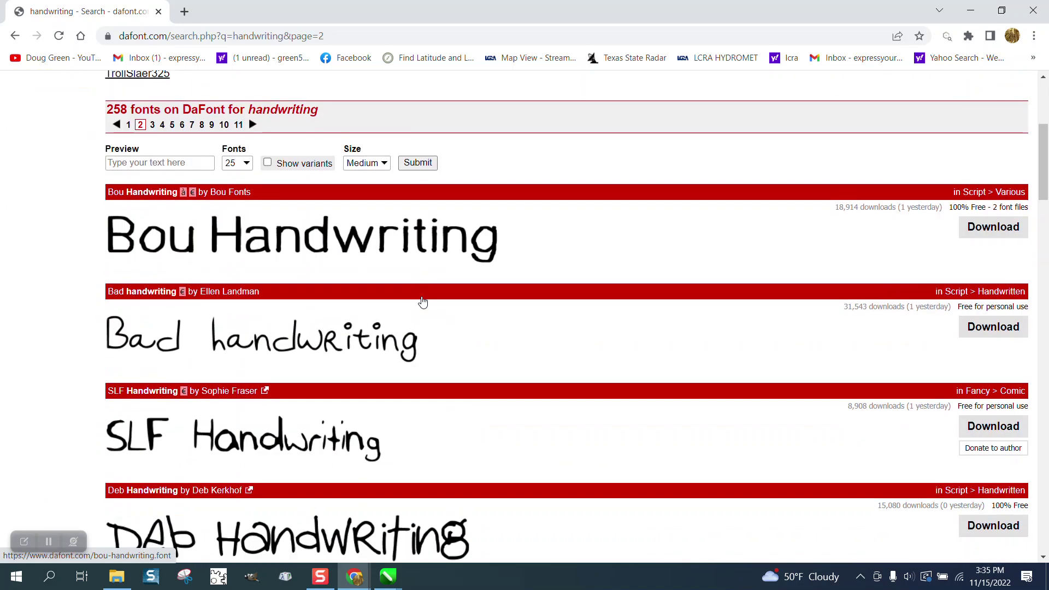
{"action": "scroll", "coordinate": [423, 301], "scroll_direction": "down", "scroll_amount": 2}
{"action": "scroll", "coordinate": [423, 303], "scroll_direction": "down", "scroll_amount": 2}
{"action": "scroll", "coordinate": [423, 303], "scroll_direction": "down", "scroll_amount": 3}
{"action": "scroll", "coordinate": [425, 303], "scroll_direction": "down", "scroll_amount": 2}
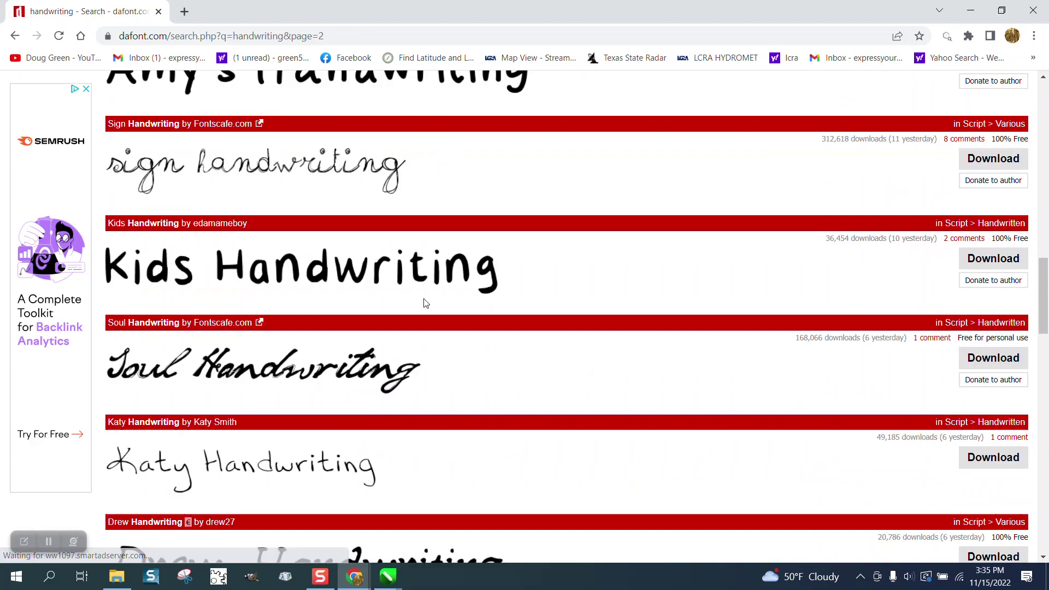
{"action": "scroll", "coordinate": [423, 300], "scroll_direction": "down", "scroll_amount": 2}
{"action": "scroll", "coordinate": [423, 287], "scroll_direction": "down", "scroll_amount": 3}
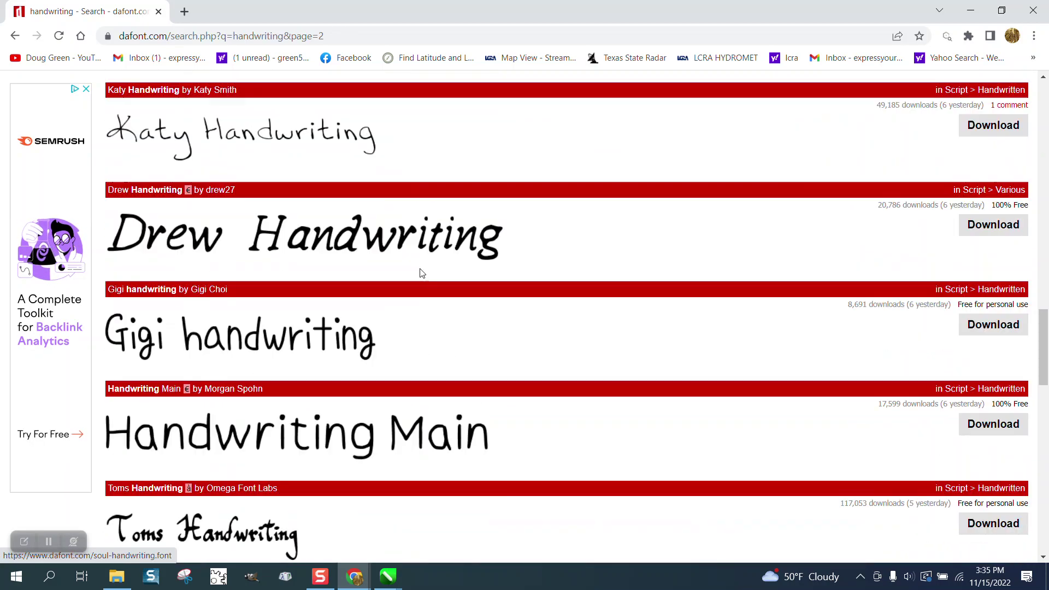
{"action": "scroll", "coordinate": [409, 295], "scroll_direction": "down", "scroll_amount": 2}
{"action": "scroll", "coordinate": [265, 329], "scroll_direction": "down", "scroll_amount": 2}
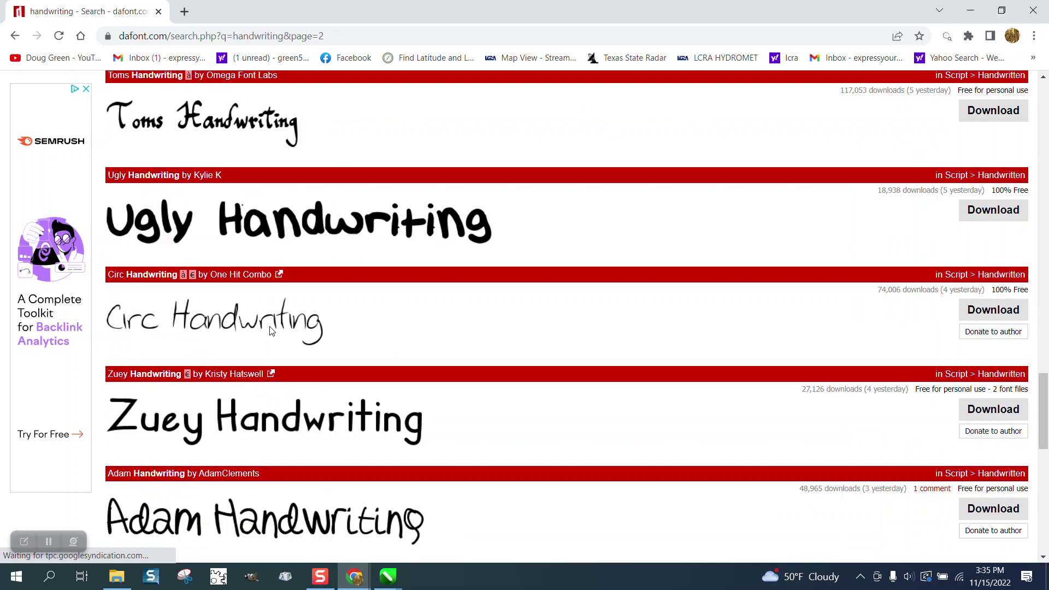
{"action": "scroll", "coordinate": [271, 332], "scroll_direction": "down", "scroll_amount": 5}
{"action": "scroll", "coordinate": [271, 333], "scroll_direction": "down", "scroll_amount": 3}
{"action": "scroll", "coordinate": [269, 333], "scroll_direction": "down", "scroll_amount": 2}
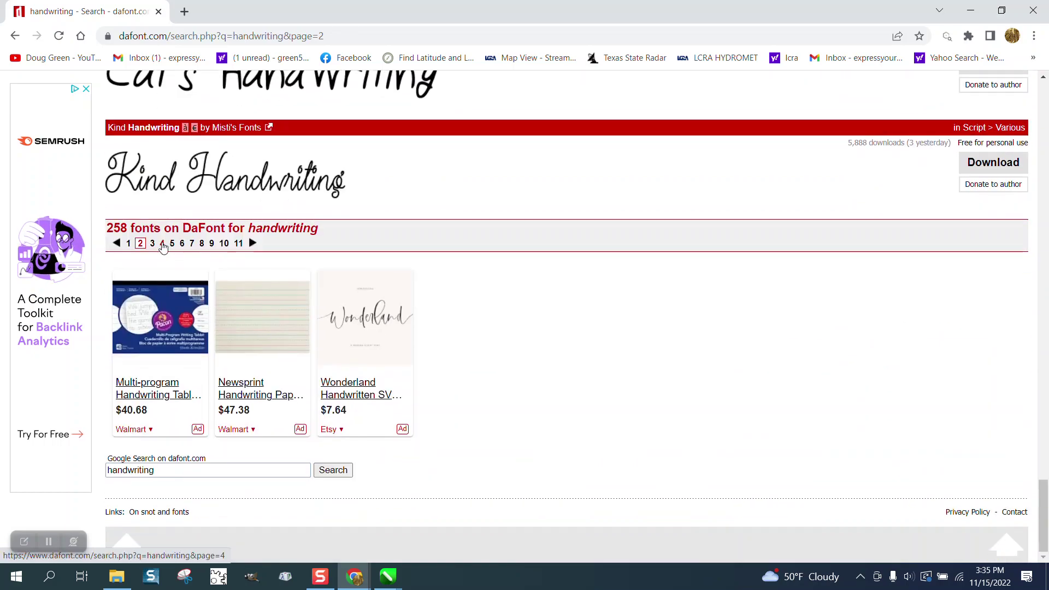
{"action": "scroll", "coordinate": [363, 271], "scroll_direction": "down", "scroll_amount": 6}
{"action": "scroll", "coordinate": [383, 281], "scroll_direction": "down", "scroll_amount": 4}
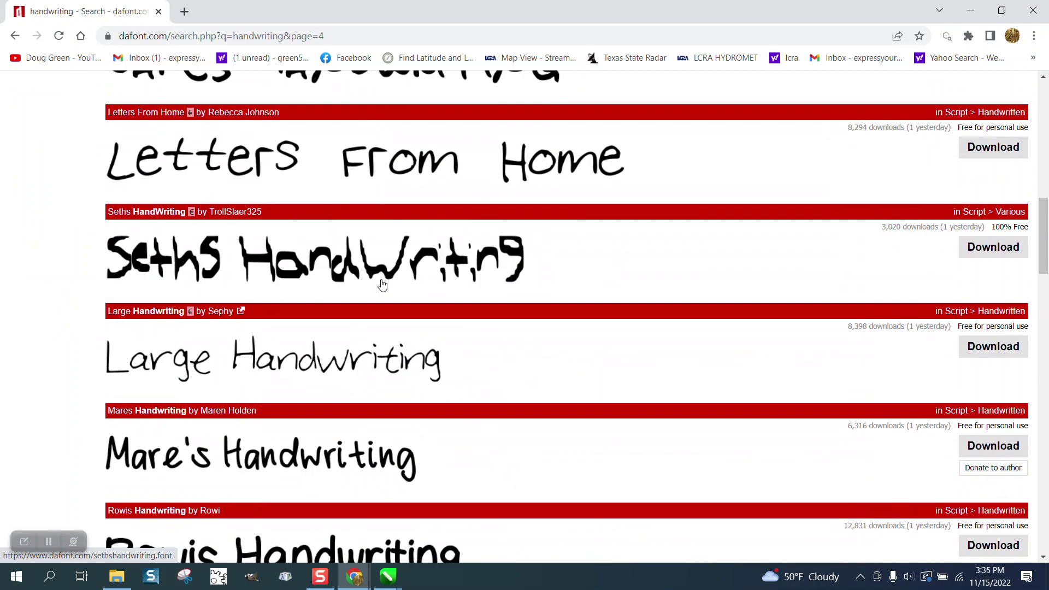
{"action": "scroll", "coordinate": [383, 284], "scroll_direction": "down", "scroll_amount": 2}
{"action": "scroll", "coordinate": [382, 285], "scroll_direction": "down", "scroll_amount": 2}
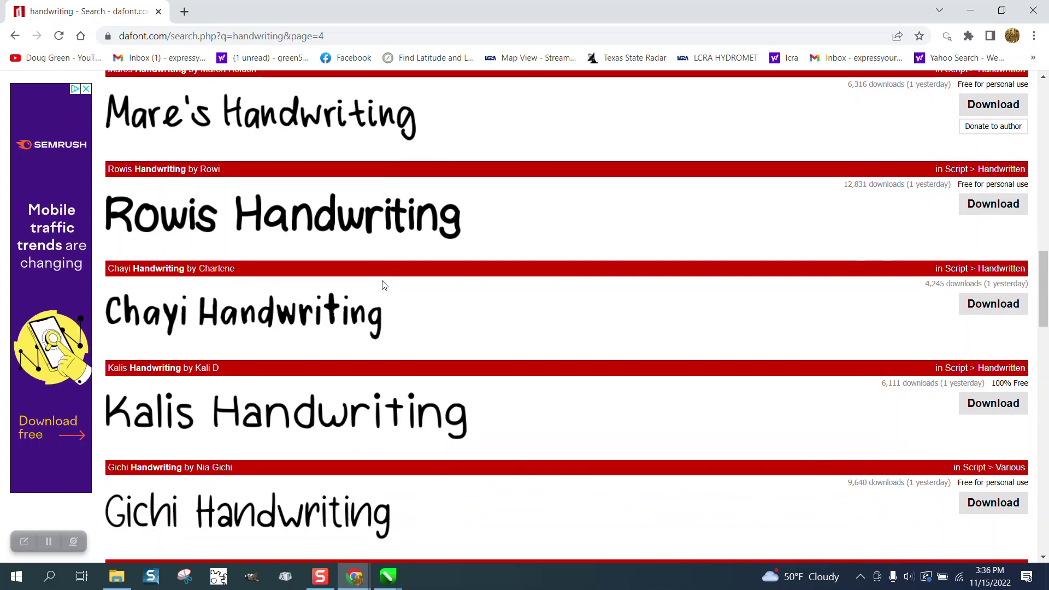
{"action": "scroll", "coordinate": [382, 285], "scroll_direction": "down", "scroll_amount": 3}
{"action": "scroll", "coordinate": [382, 285], "scroll_direction": "up", "scroll_amount": 4}
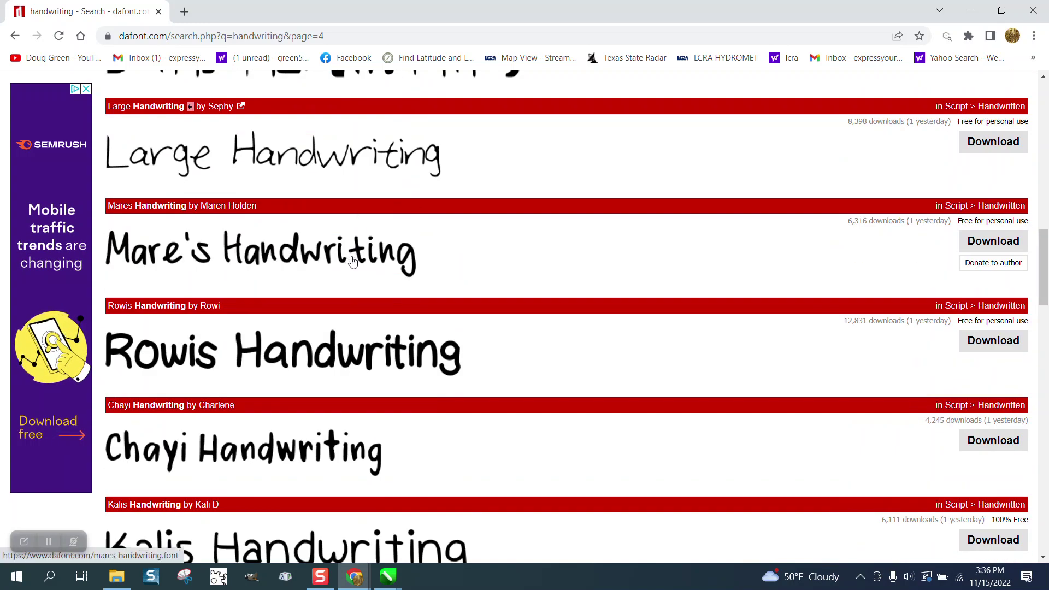
{"action": "scroll", "coordinate": [352, 259], "scroll_direction": "down", "scroll_amount": 3}
{"action": "scroll", "coordinate": [352, 261], "scroll_direction": "down", "scroll_amount": 2}
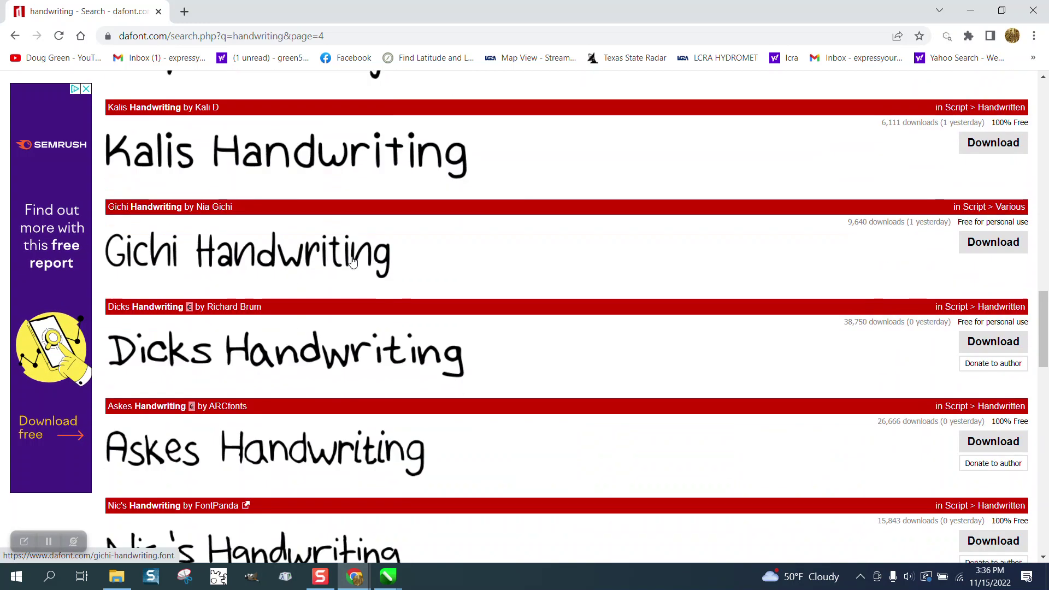
{"action": "scroll", "coordinate": [352, 261], "scroll_direction": "down", "scroll_amount": 2}
{"action": "scroll", "coordinate": [353, 262], "scroll_direction": "down", "scroll_amount": 2}
{"action": "scroll", "coordinate": [353, 262], "scroll_direction": "down", "scroll_amount": 1}
{"action": "scroll", "coordinate": [353, 262], "scroll_direction": "down", "scroll_amount": 2}
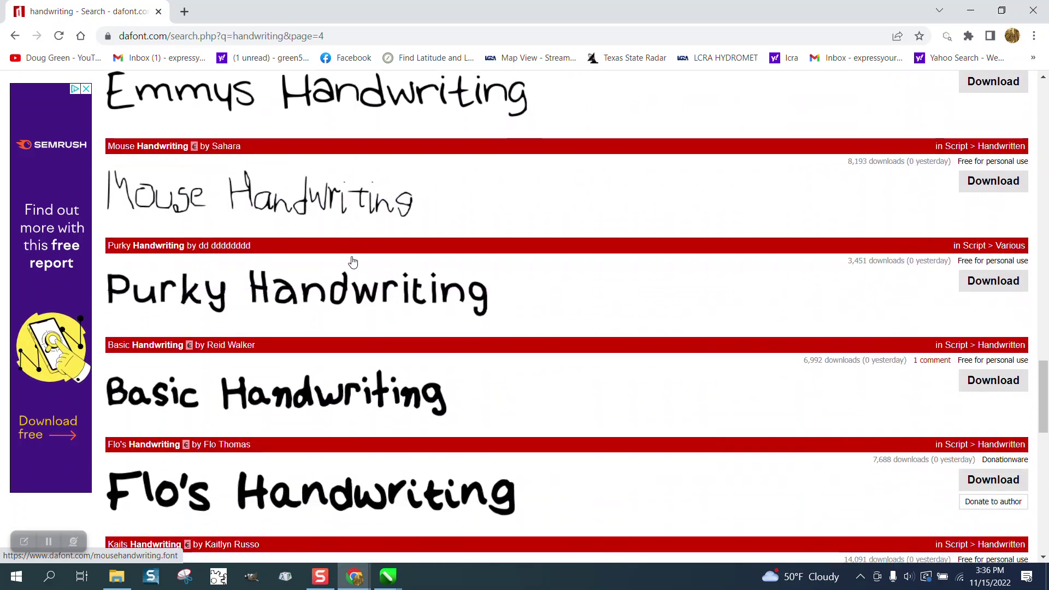
{"action": "scroll", "coordinate": [353, 261], "scroll_direction": "down", "scroll_amount": 1}
{"action": "scroll", "coordinate": [353, 261], "scroll_direction": "down", "scroll_amount": 3}
{"action": "scroll", "coordinate": [353, 262], "scroll_direction": "down", "scroll_amount": 1}
{"action": "scroll", "coordinate": [352, 262], "scroll_direction": "down", "scroll_amount": 2}
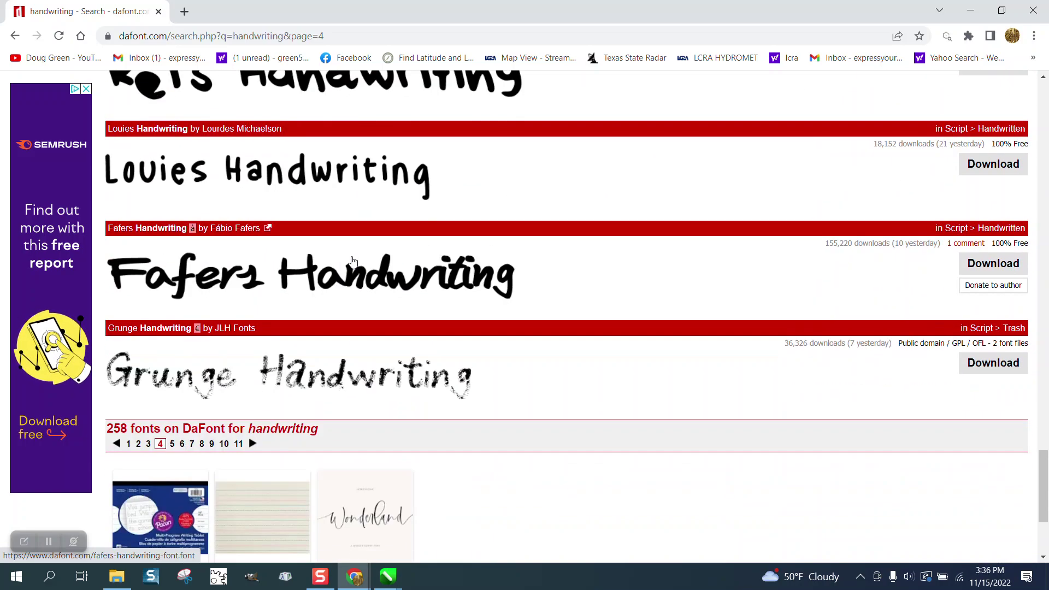
{"action": "scroll", "coordinate": [353, 261], "scroll_direction": "up", "scroll_amount": 3}
{"action": "scroll", "coordinate": [353, 261], "scroll_direction": "up", "scroll_amount": 4}
{"action": "scroll", "coordinate": [353, 262], "scroll_direction": "up", "scroll_amount": 2}
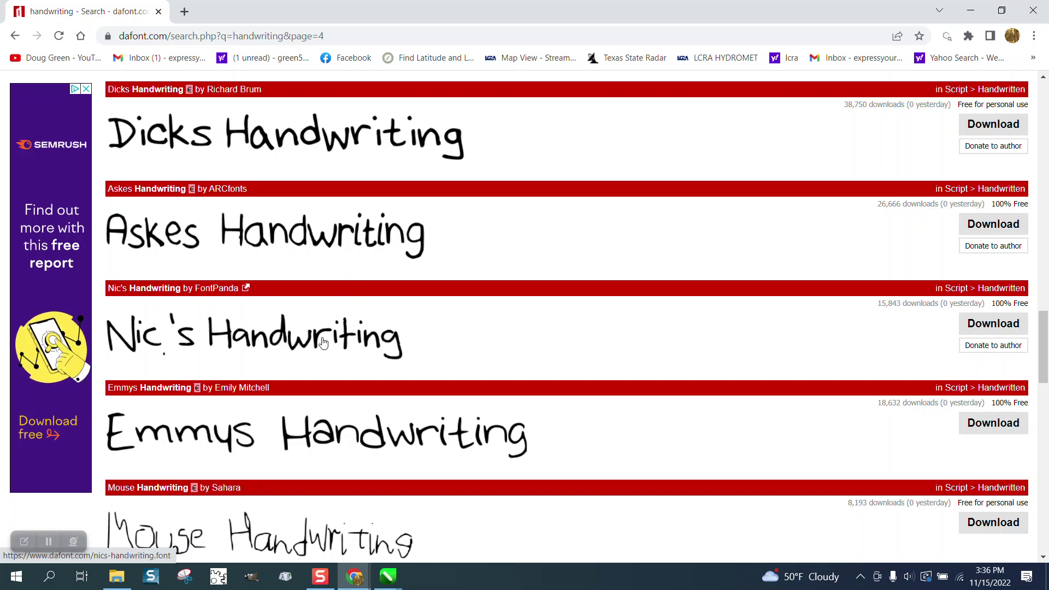
{"action": "scroll", "coordinate": [344, 332], "scroll_direction": "up", "scroll_amount": 1}
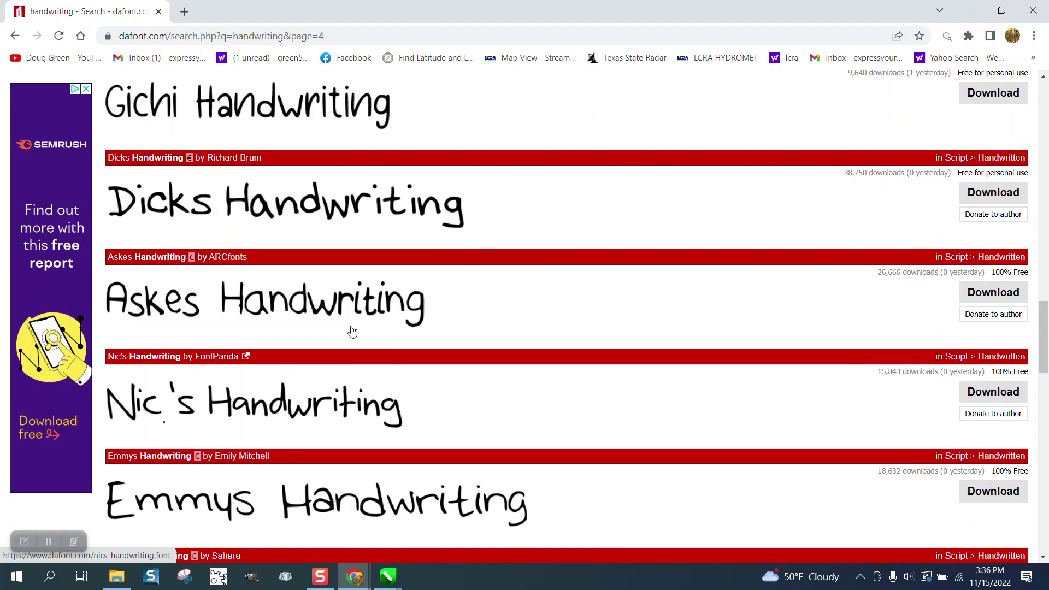
{"action": "scroll", "coordinate": [349, 333], "scroll_direction": "up", "scroll_amount": 2}
{"action": "scroll", "coordinate": [353, 331], "scroll_direction": "up", "scroll_amount": 1}
{"action": "scroll", "coordinate": [352, 331], "scroll_direction": "up", "scroll_amount": 1}
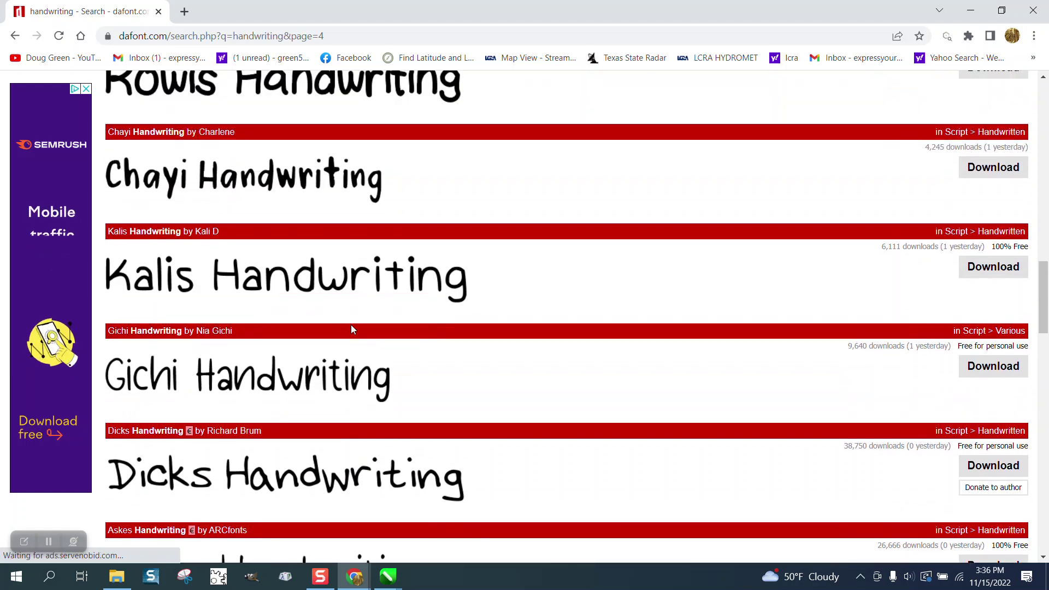
{"action": "scroll", "coordinate": [351, 328], "scroll_direction": "up", "scroll_amount": 2}
{"action": "scroll", "coordinate": [353, 328], "scroll_direction": "up", "scroll_amount": 1}
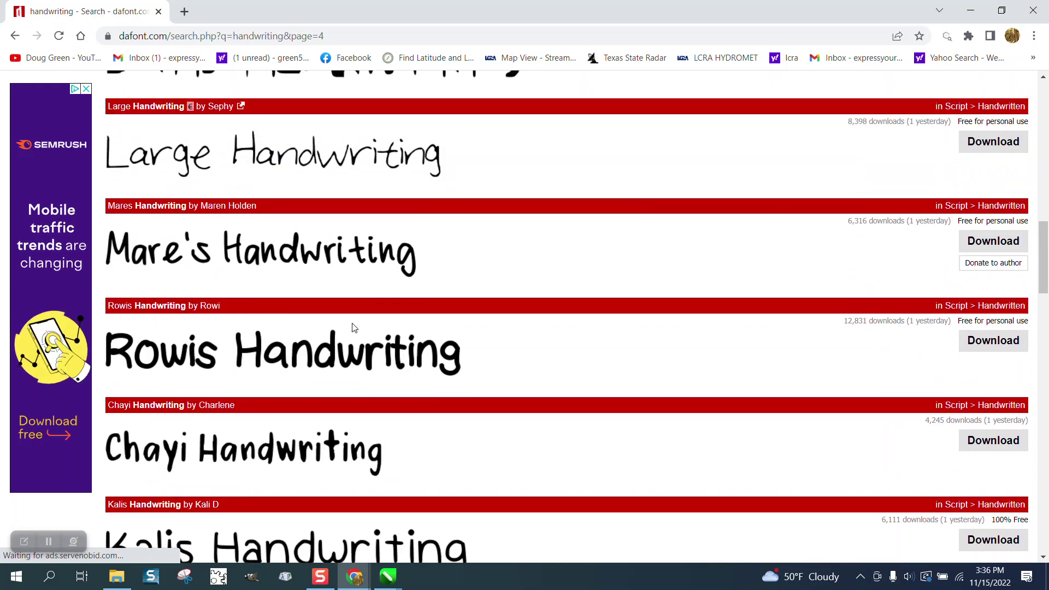
{"action": "scroll", "coordinate": [353, 327], "scroll_direction": "up", "scroll_amount": 2}
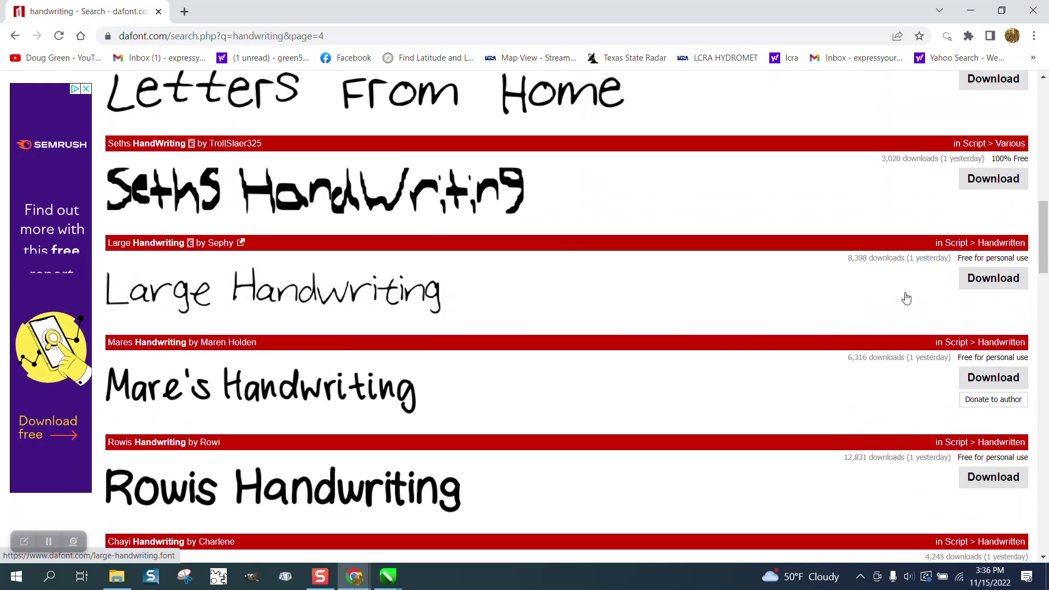
Step: Download Large Handwriting, install Large_Handwriting.ttf from its zip via Font Viewer, and close the preview
{"action": "left_click", "coordinate": [991, 280]}
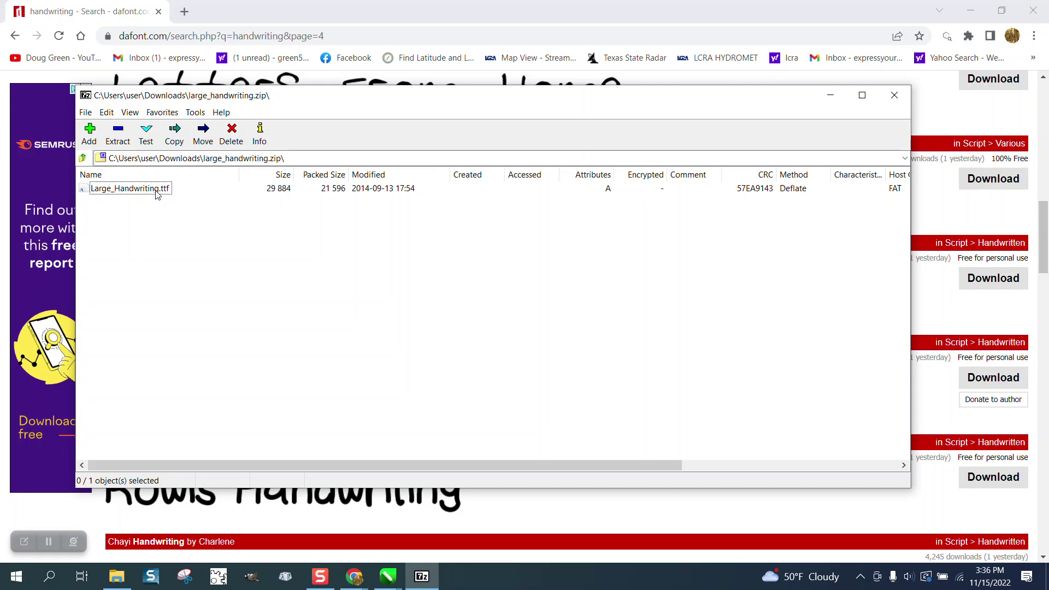
{"action": "double_click", "coordinate": [129, 189]}
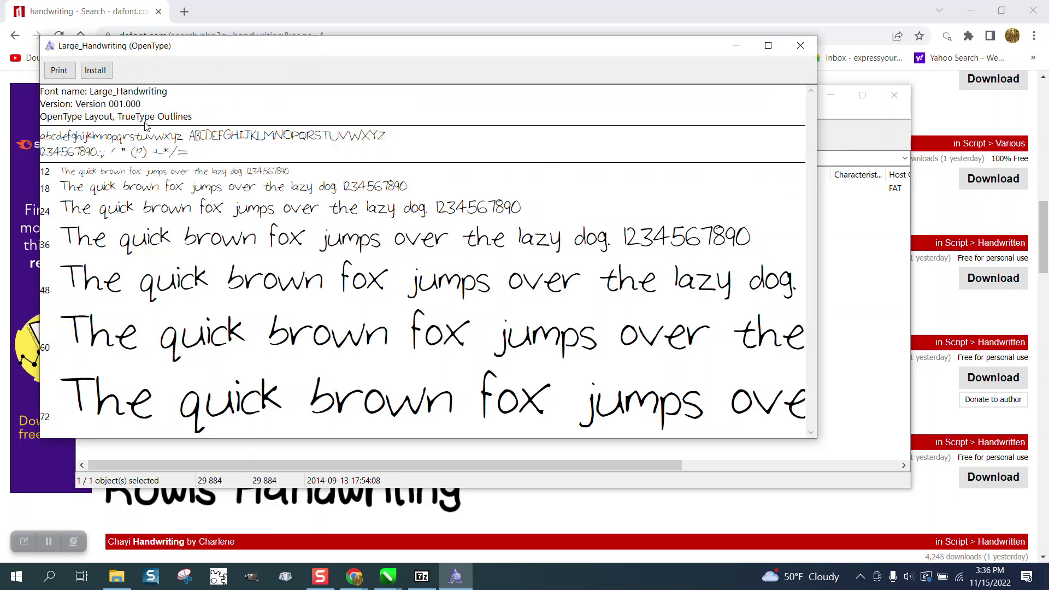
{"action": "left_click", "coordinate": [102, 74]}
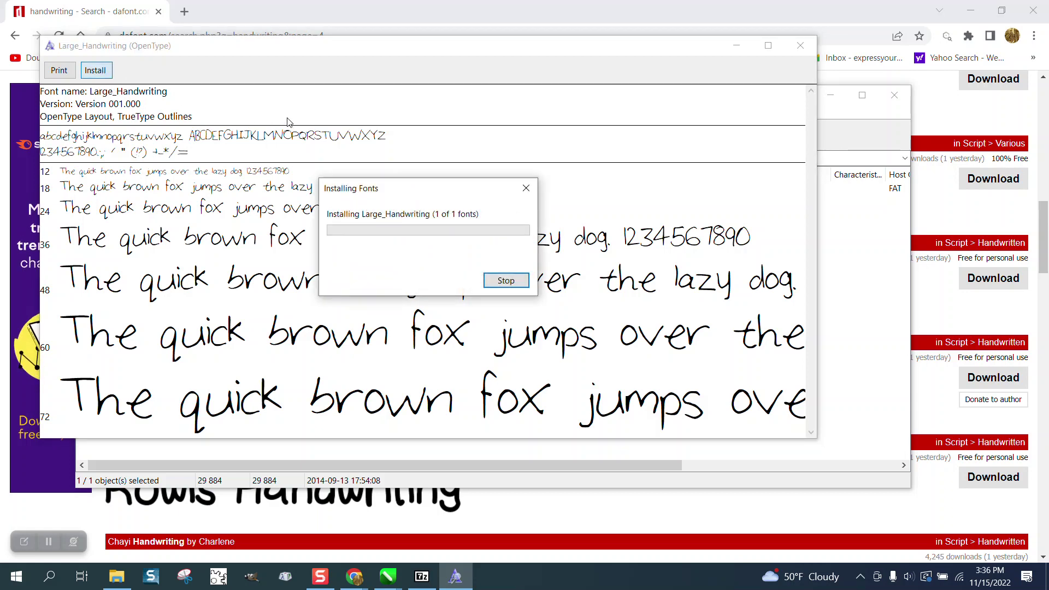
{"action": "left_click", "coordinate": [799, 45]}
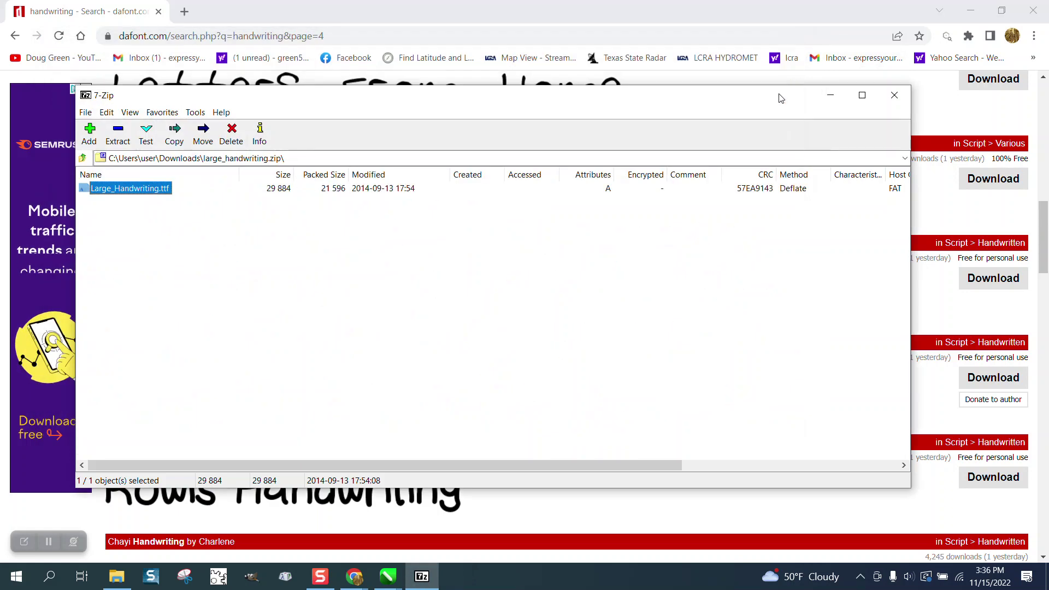
Step: Back in CorelDRAW, duplicate the large Handwriting text below it and clear its font name for Large_Handwriting
{"action": "left_click", "coordinate": [894, 95]}
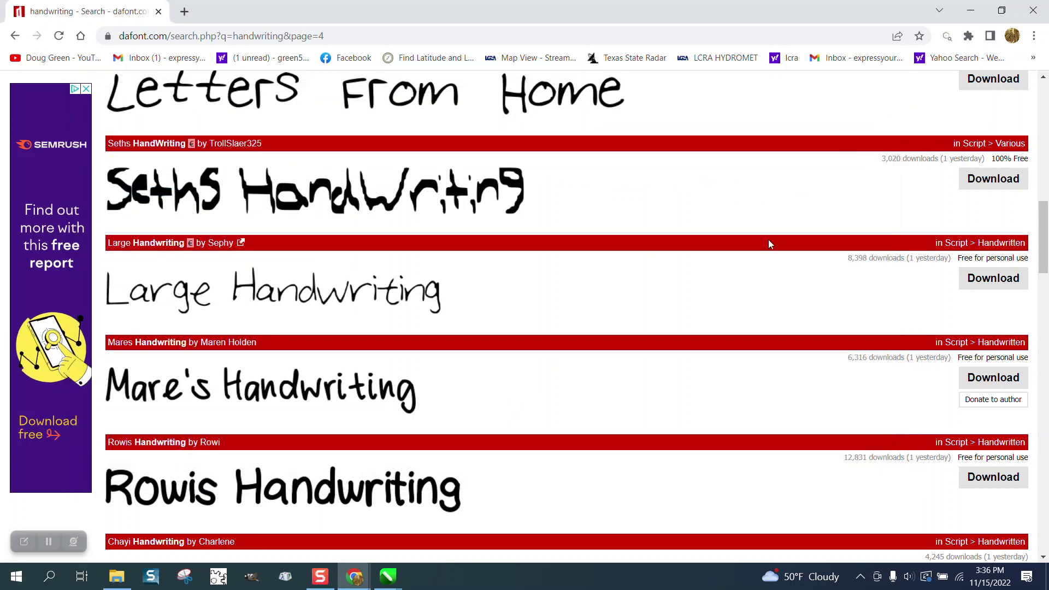
{"action": "mouse_move", "coordinate": [387, 576]}
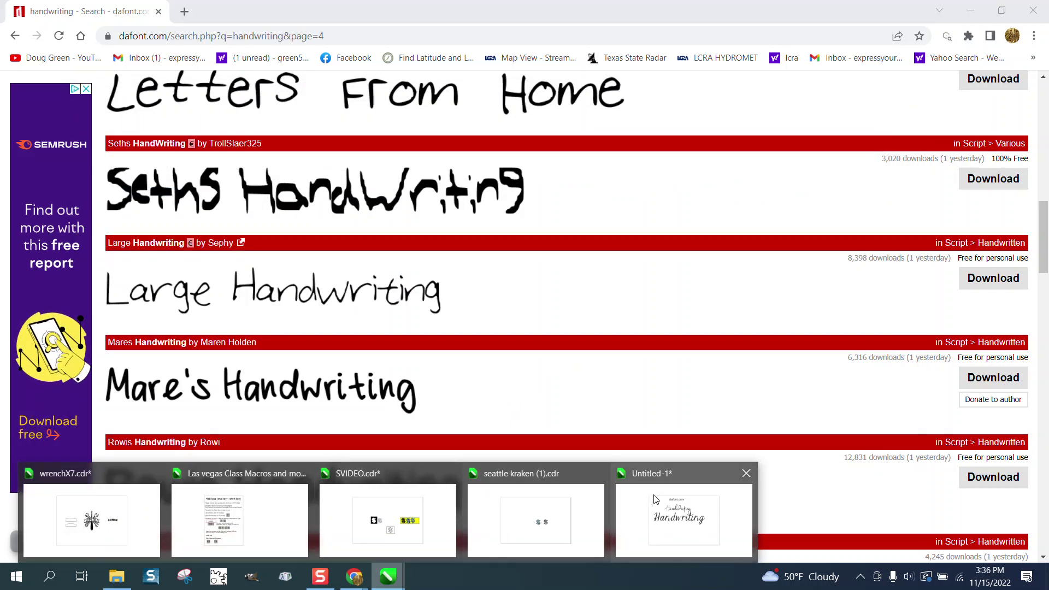
{"action": "left_click", "coordinate": [652, 495]}
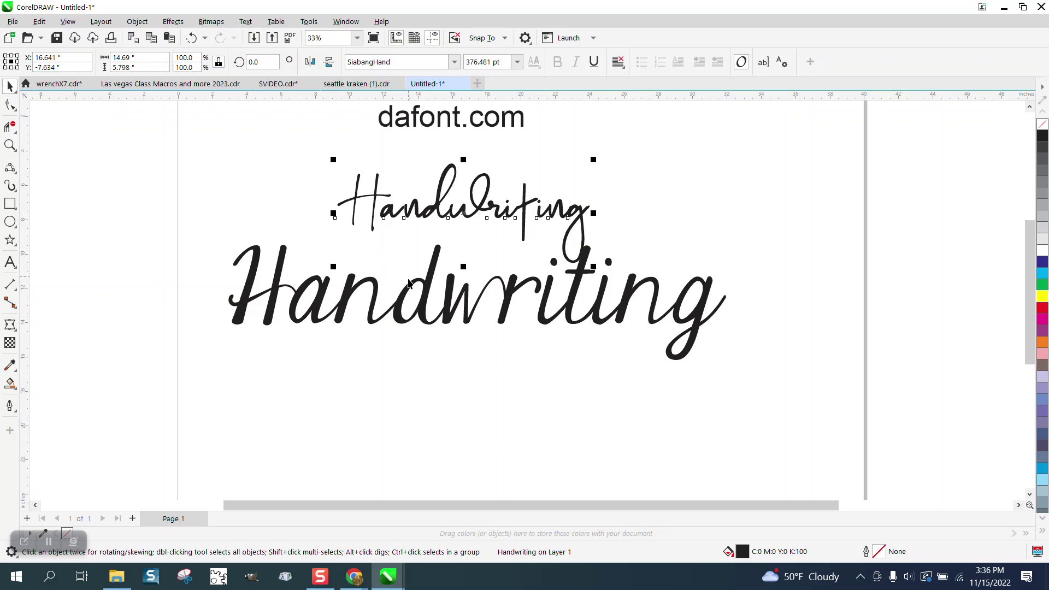
{"action": "left_click", "coordinate": [427, 283]}
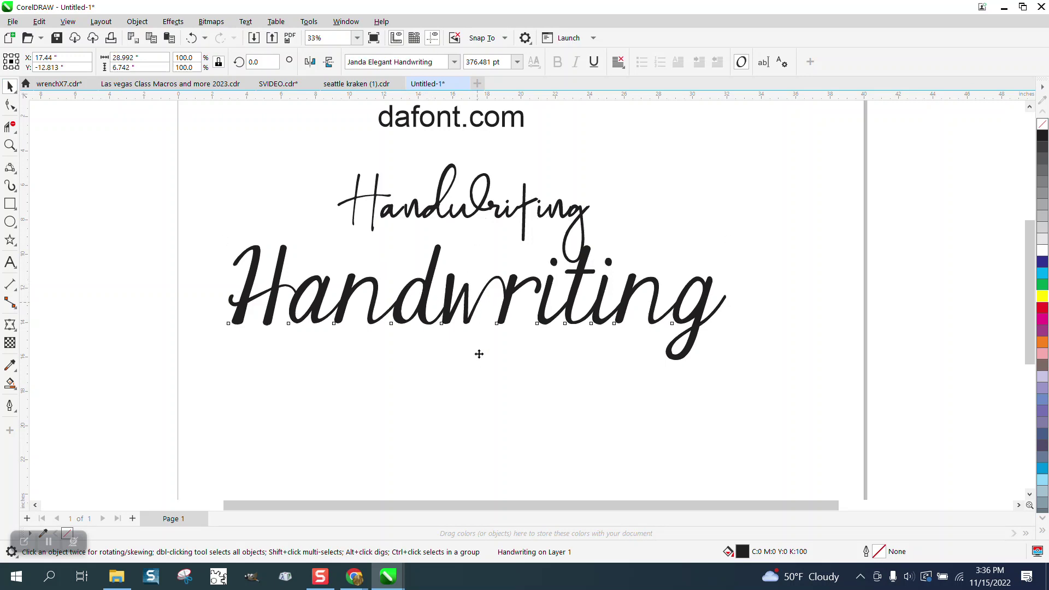
{"action": "left_click_drag", "start_coordinate": [478, 353], "coordinate": [488, 452]}
{"action": "left_click", "coordinate": [435, 62]}
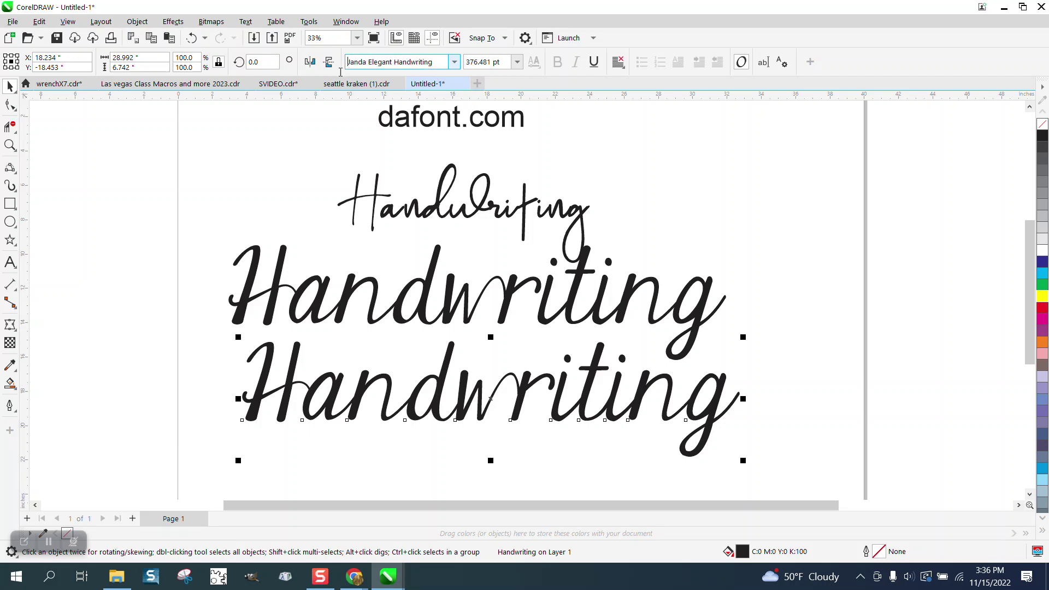
{"action": "key", "text": "BackSpace"}
{"action": "left_click", "coordinate": [11, 146]}
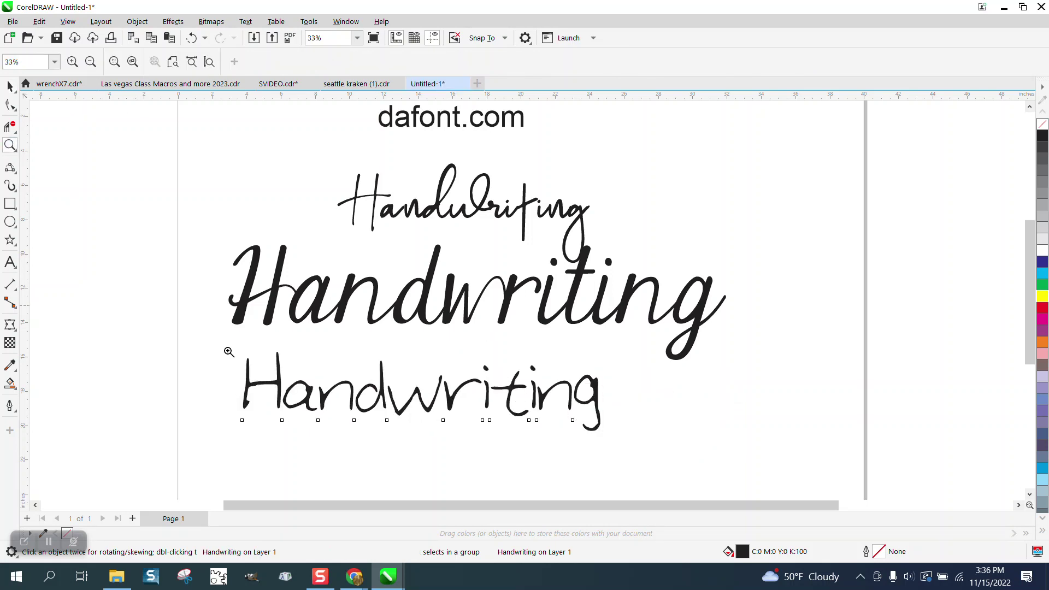
{"action": "left_click_drag", "start_coordinate": [229, 352], "coordinate": [634, 416]}
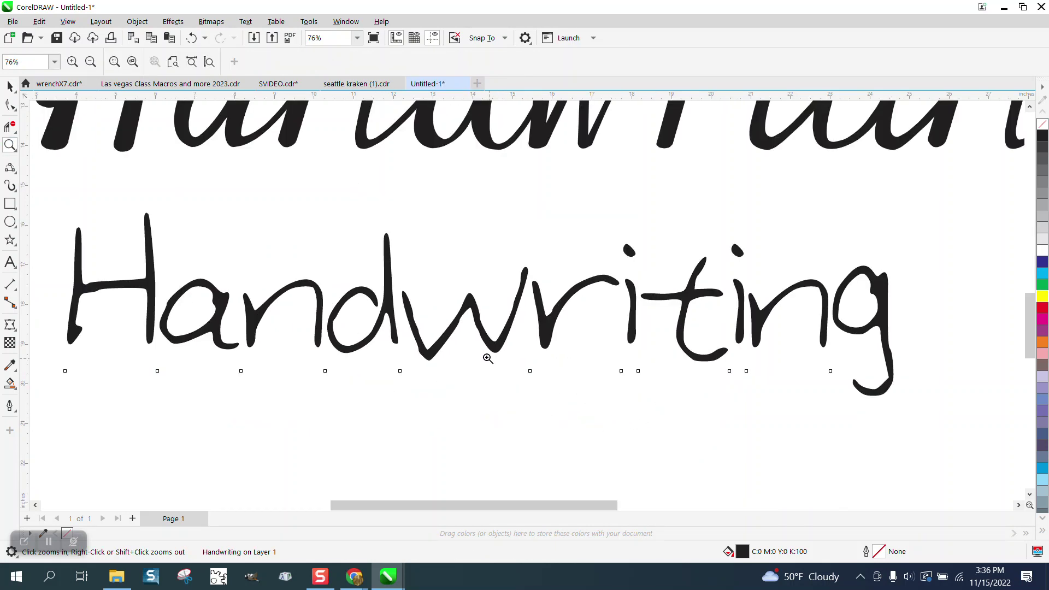
{"action": "scroll", "coordinate": [304, 330], "scroll_direction": "down", "scroll_amount": 1}
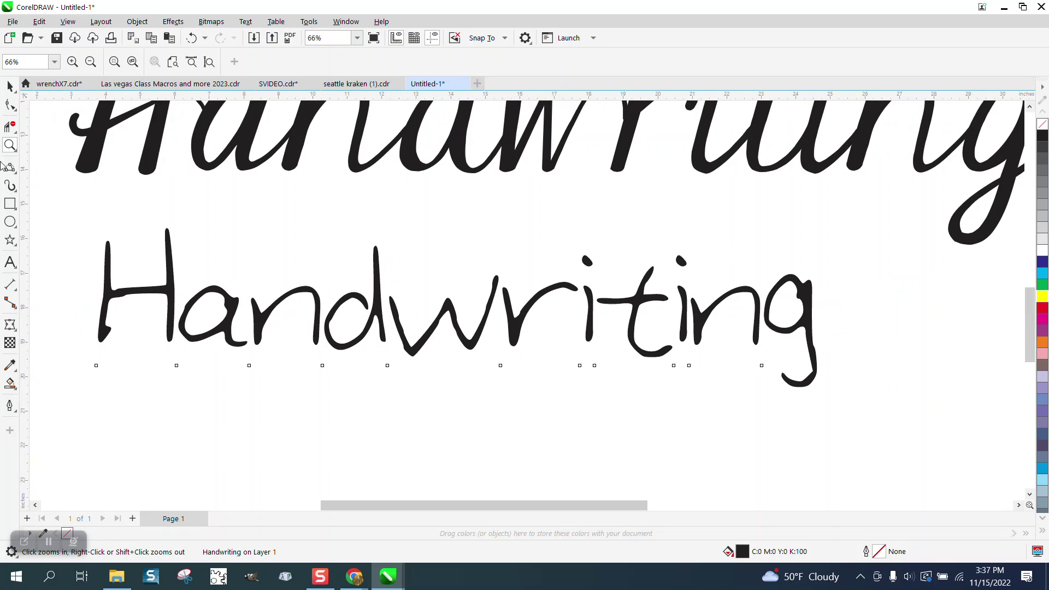
{"action": "key", "text": "space"}
{"action": "scroll", "coordinate": [414, 280], "scroll_direction": "down", "scroll_amount": 2}
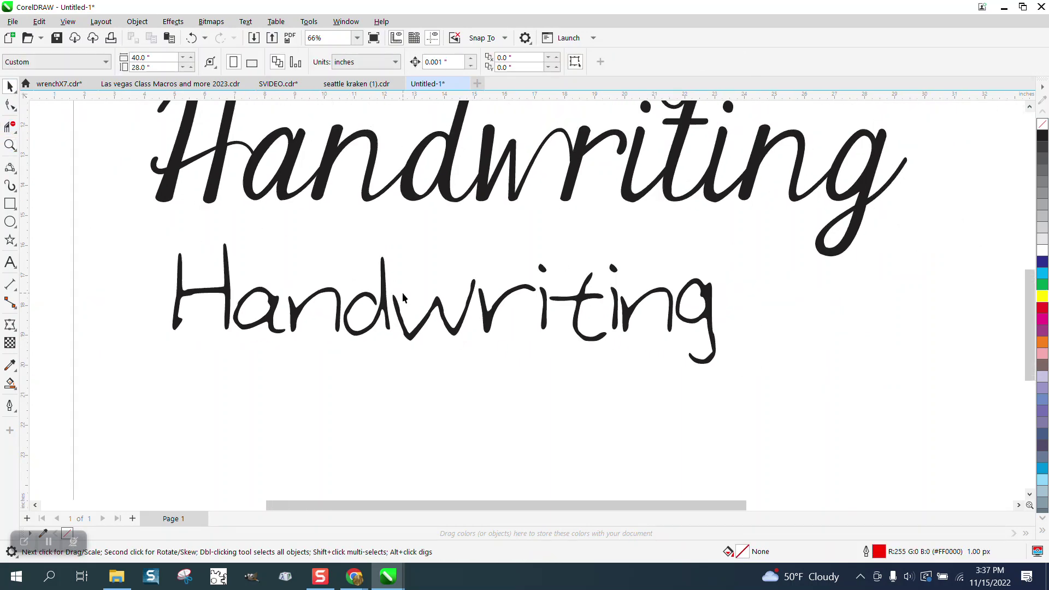
{"action": "scroll", "coordinate": [414, 281], "scroll_direction": "down", "scroll_amount": 2}
{"action": "scroll", "coordinate": [414, 280], "scroll_direction": "down", "scroll_amount": 2}
{"action": "scroll", "coordinate": [413, 281], "scroll_direction": "down", "scroll_amount": 1}
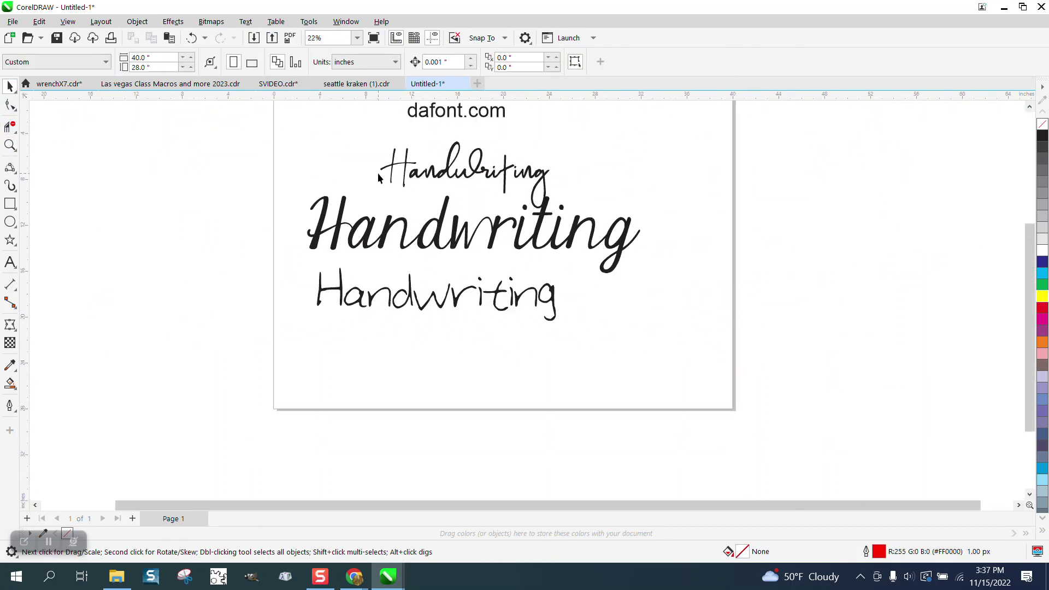
{"action": "left_click", "coordinate": [4, 143]}
{"action": "left_click_drag", "start_coordinate": [387, 158], "coordinate": [645, 202]}
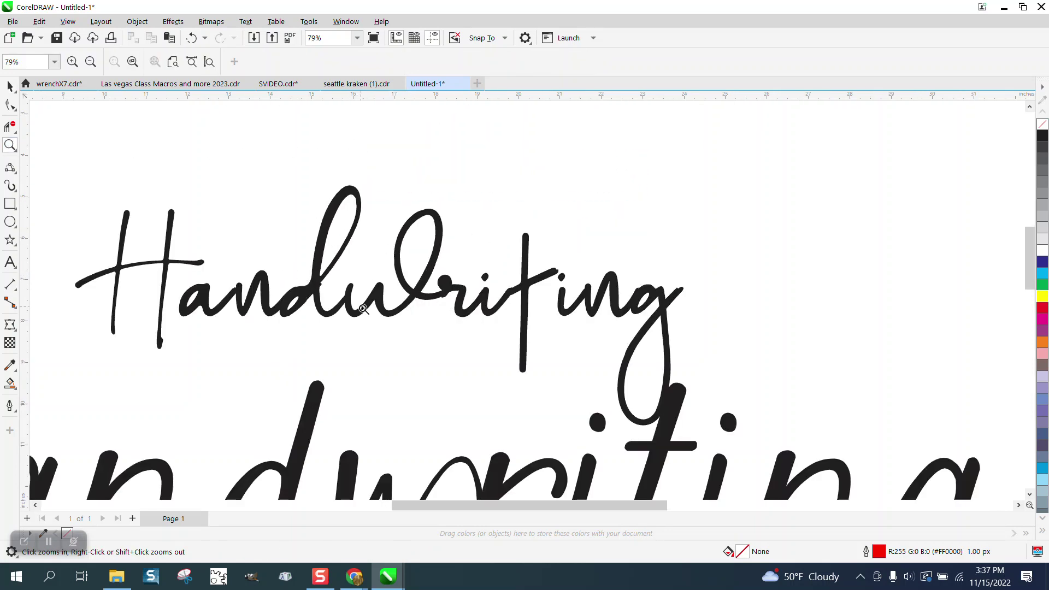
{"action": "scroll", "coordinate": [510, 257], "scroll_direction": "down", "scroll_amount": 1}
{"action": "scroll", "coordinate": [509, 258], "scroll_direction": "down", "scroll_amount": 1}
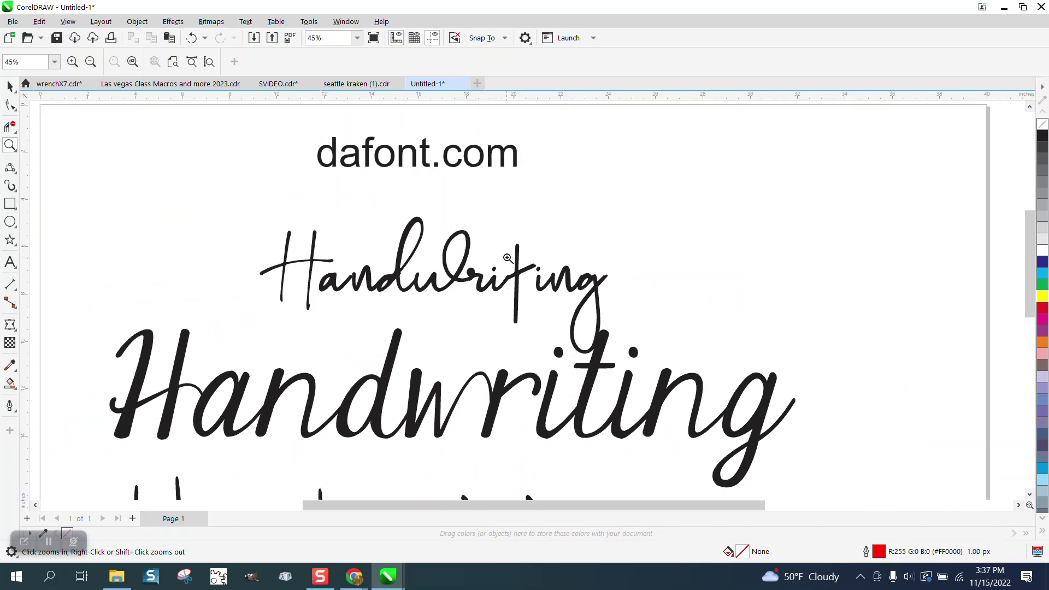
{"action": "scroll", "coordinate": [509, 259], "scroll_direction": "down", "scroll_amount": 1}
{"action": "scroll", "coordinate": [508, 258], "scroll_direction": "down", "scroll_amount": 1}
{"action": "scroll", "coordinate": [507, 258], "scroll_direction": "down", "scroll_amount": 1}
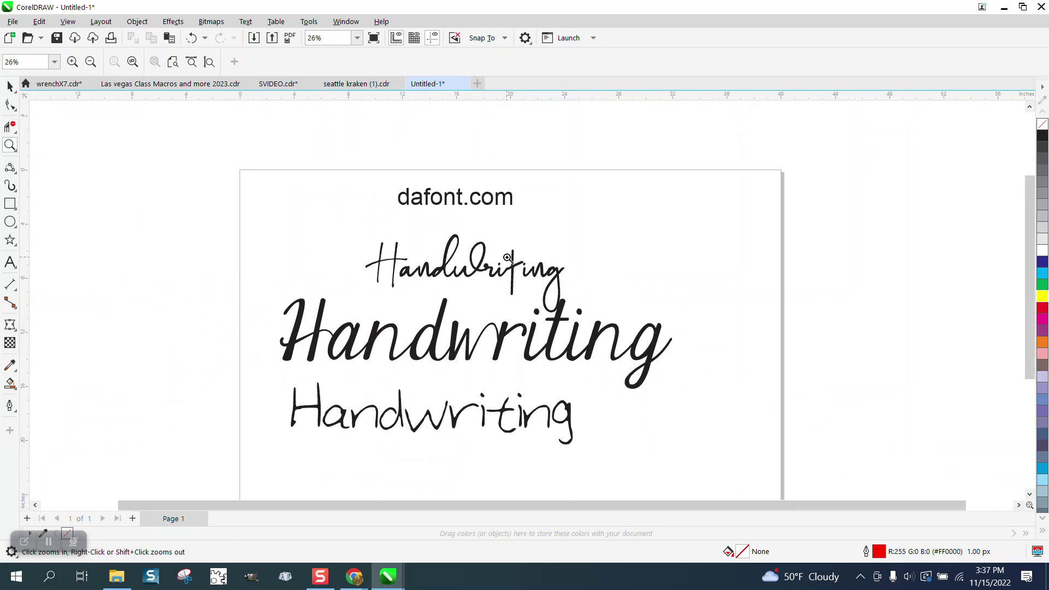
{"action": "scroll", "coordinate": [356, 270], "scroll_direction": "down", "scroll_amount": 1}
{"action": "scroll", "coordinate": [709, 429], "scroll_direction": "up", "scroll_amount": 3}
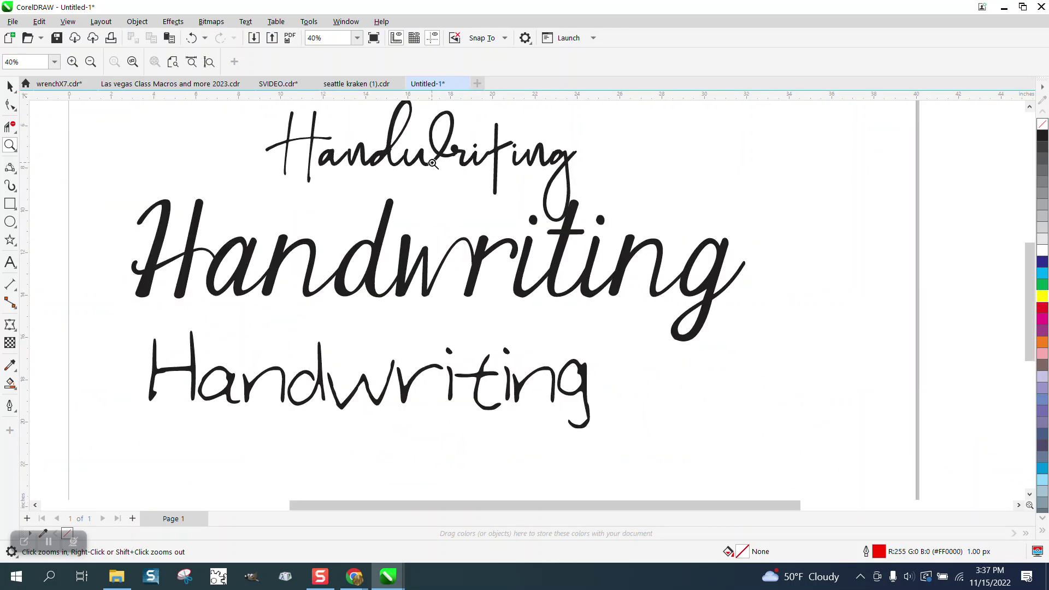
{"action": "scroll", "coordinate": [710, 429], "scroll_direction": "down", "scroll_amount": 2}
{"action": "scroll", "coordinate": [397, 137], "scroll_direction": "down", "scroll_amount": 1}
{"action": "left_click_drag", "start_coordinate": [396, 127], "coordinate": [503, 153]}
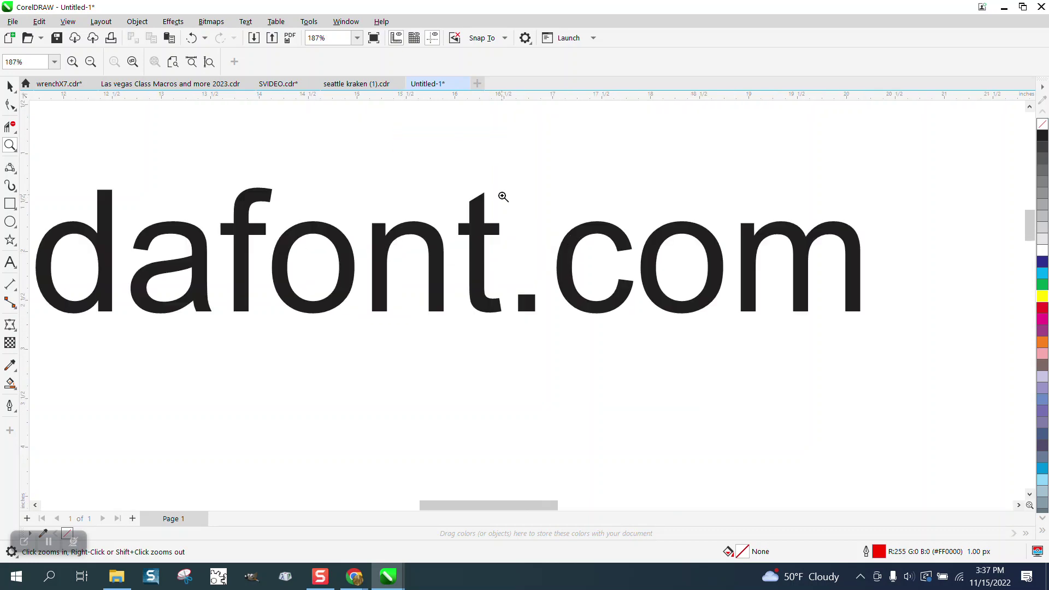
{"action": "scroll", "coordinate": [501, 197], "scroll_direction": "down", "scroll_amount": 3}
{"action": "scroll", "coordinate": [502, 199], "scroll_direction": "down", "scroll_amount": 2}
{"action": "scroll", "coordinate": [422, 249], "scroll_direction": "down", "scroll_amount": 2}
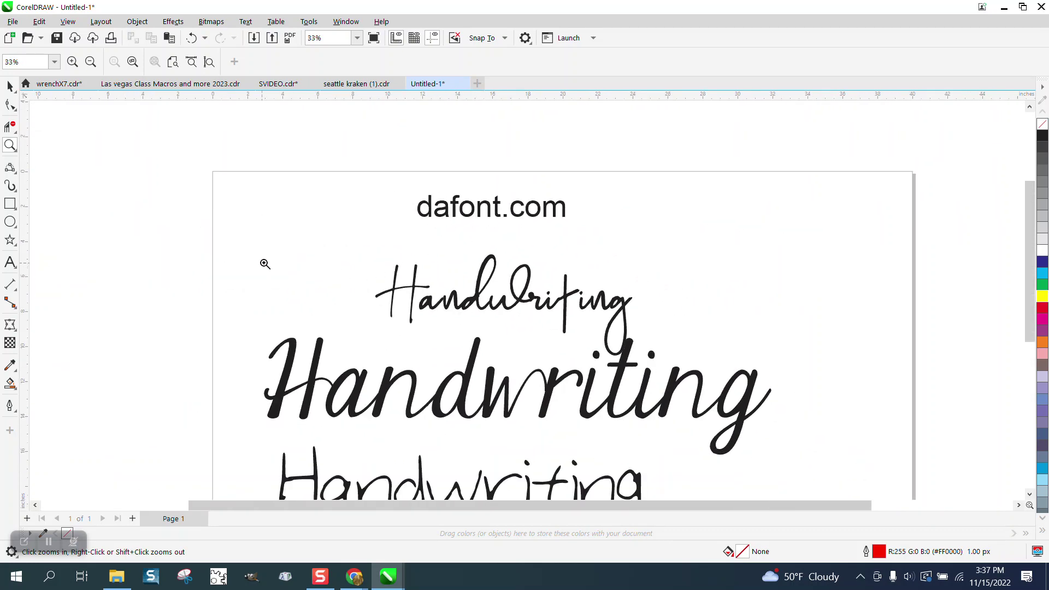
{"action": "scroll", "coordinate": [264, 262], "scroll_direction": "down", "scroll_amount": 1}
{"action": "left_click_drag", "start_coordinate": [639, 426], "coordinate": [644, 456]}
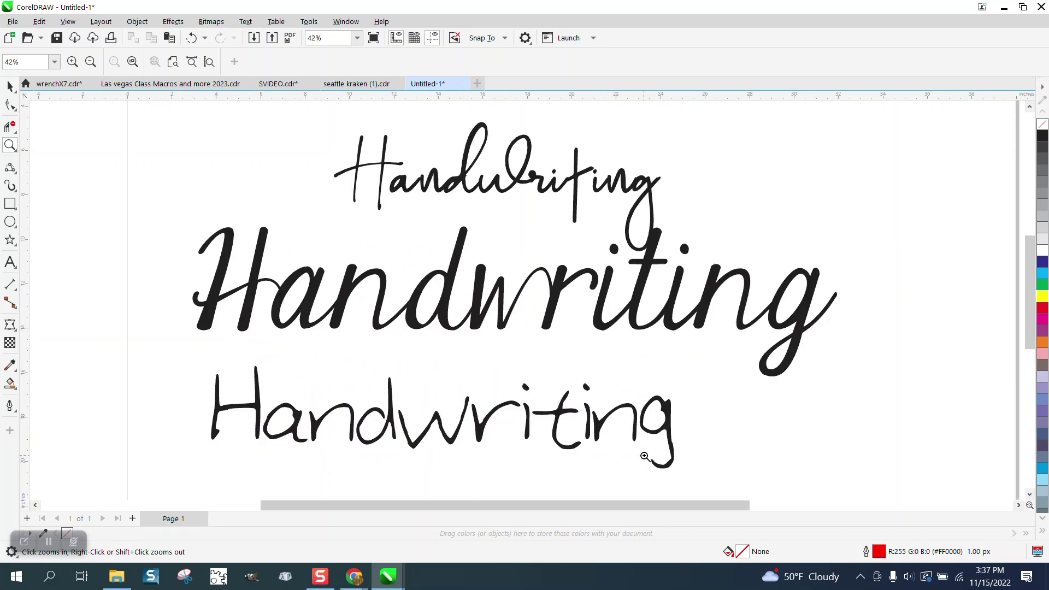